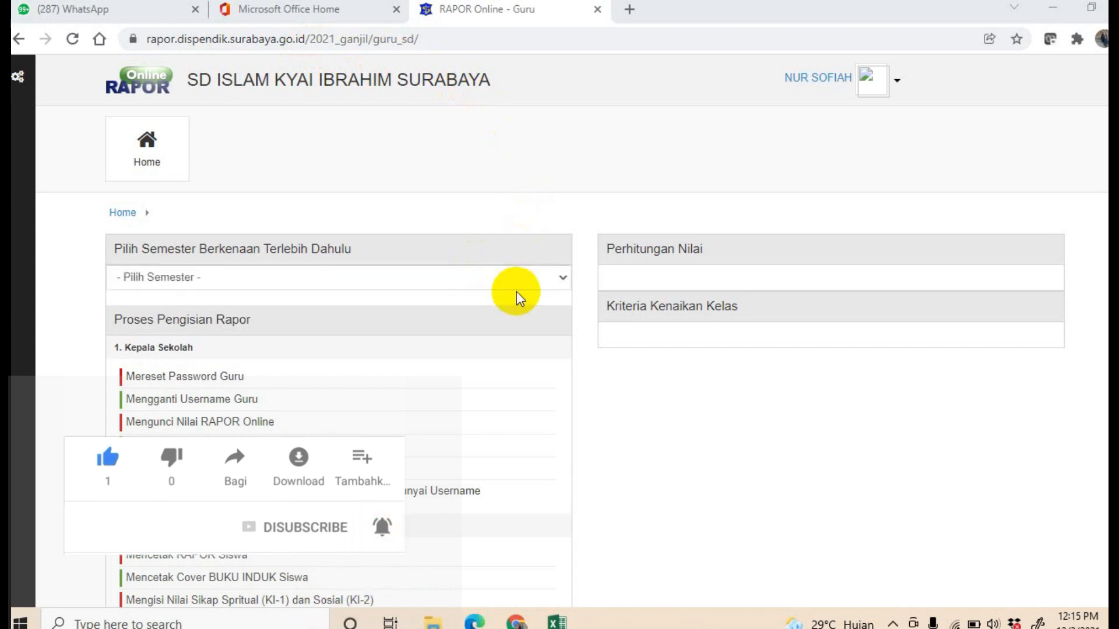
Step: Select the semester Ganjil 2021/2022 and wait for the page to finish loading
left_click(563, 277)
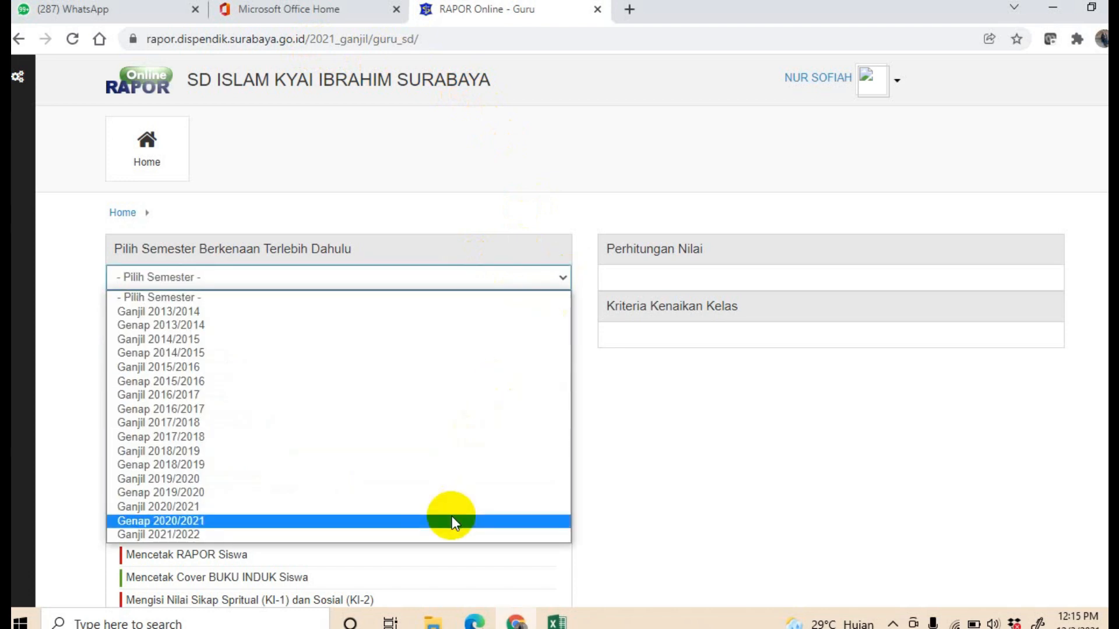
left_click(463, 534)
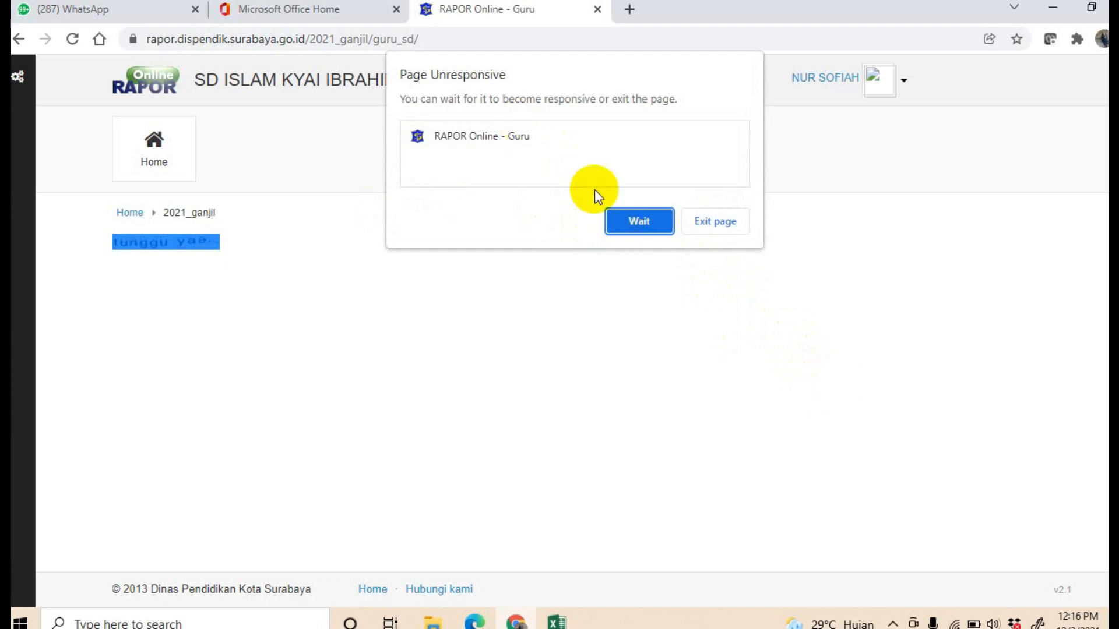
left_click(642, 218)
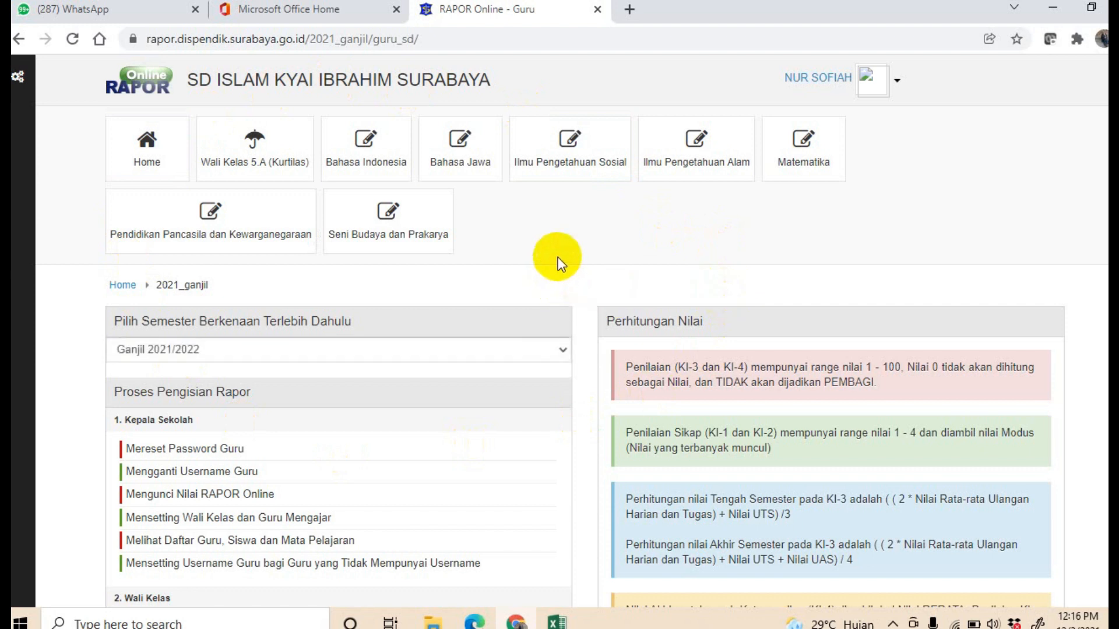
Step: Open the Updown Nilai section for the Bahasa Indonesia subject, class 5.A (Kurtilas)
left_click(368, 155)
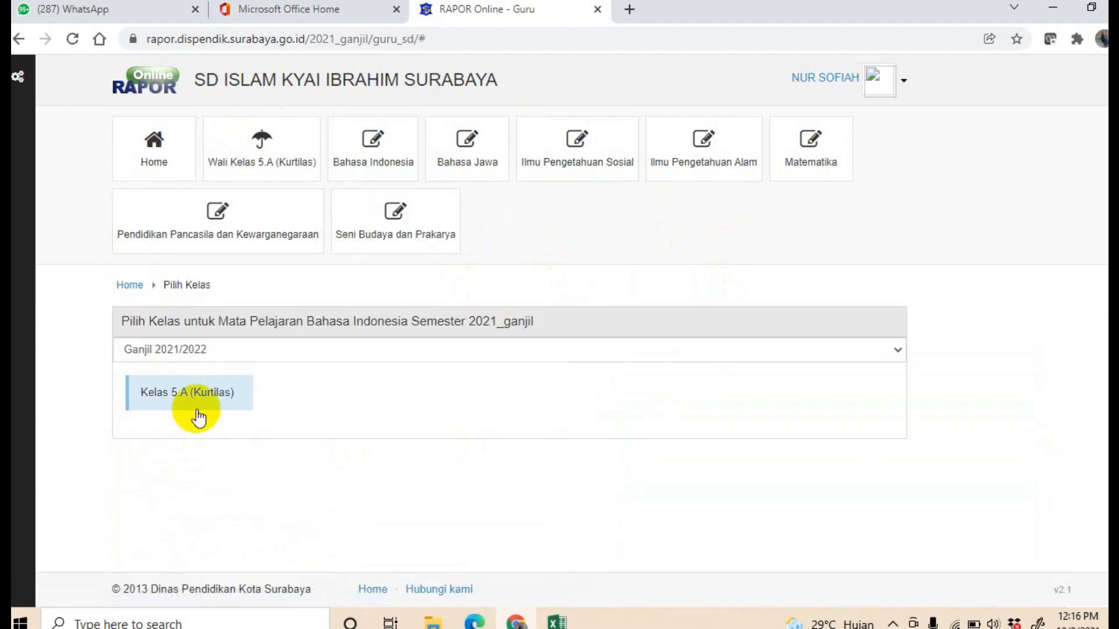
left_click(171, 394)
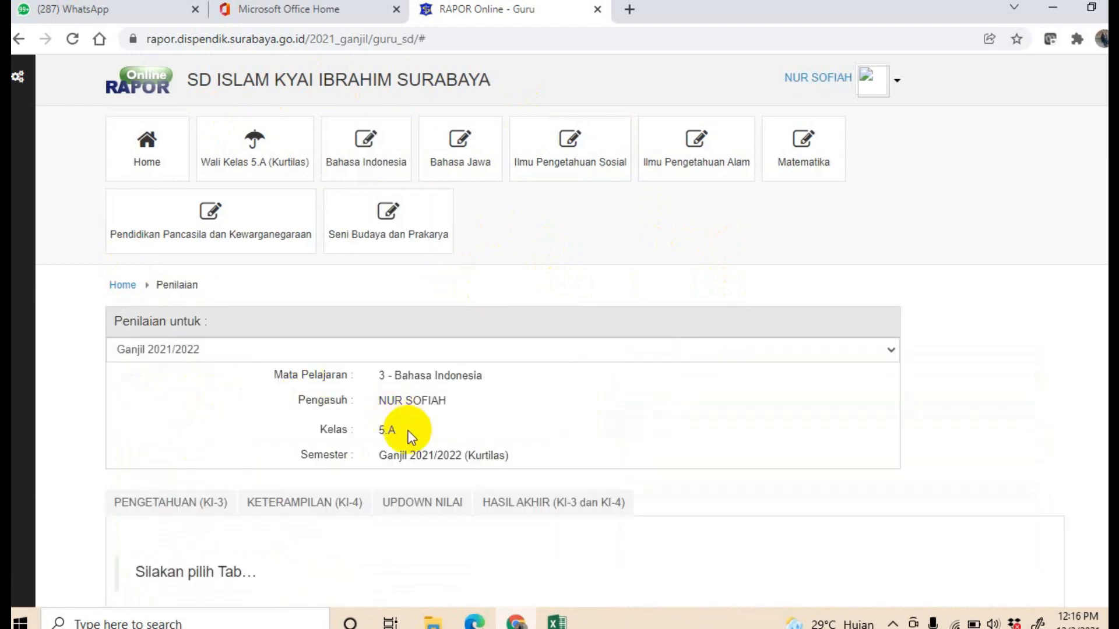
scroll(412, 437, "down", 3)
left_click(420, 385)
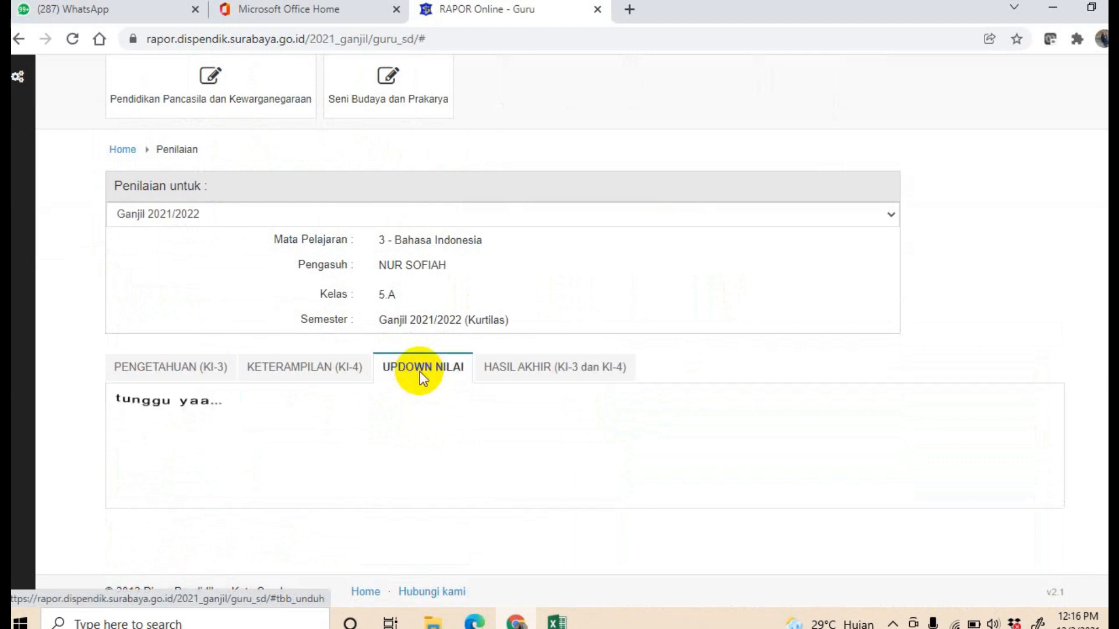
Step: Download the subject's grade template via Unduh Template Nilai Mapel
scroll(472, 348, "up", 1)
scroll(475, 350, "down", 4)
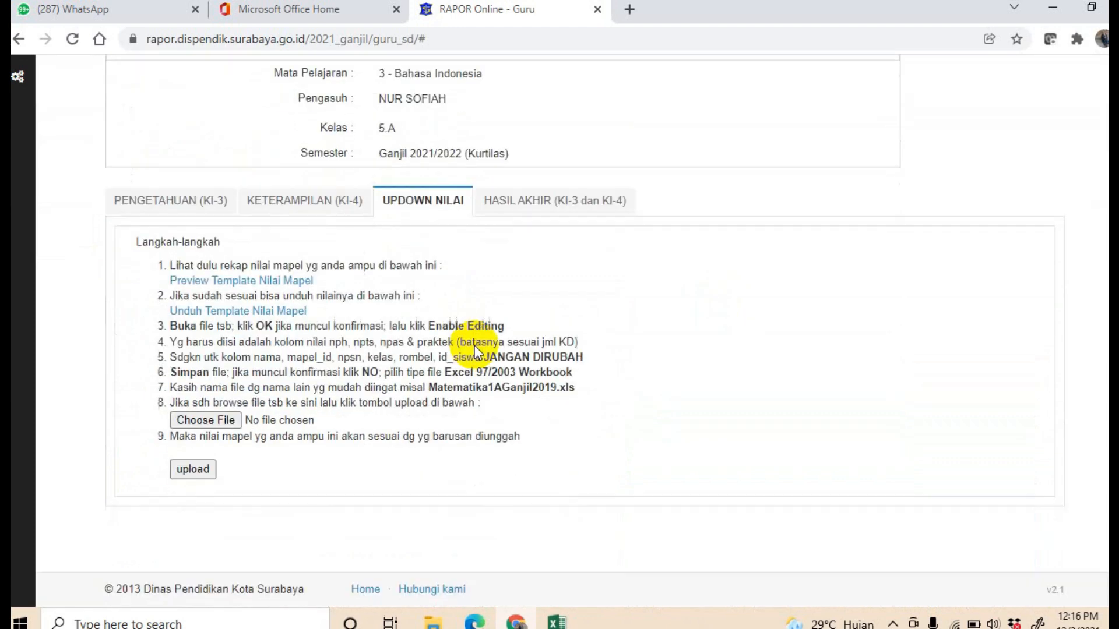
left_click(242, 315)
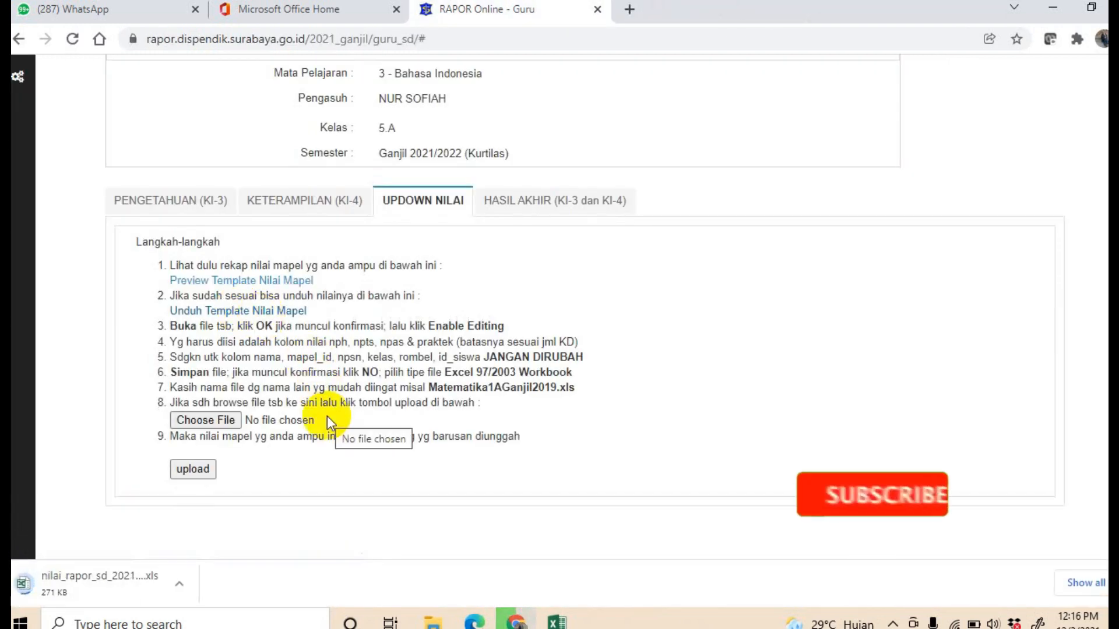
Step: Open the downloaded nilai_rapor .xls file in Excel, accepting the file format warning
left_click(100, 583)
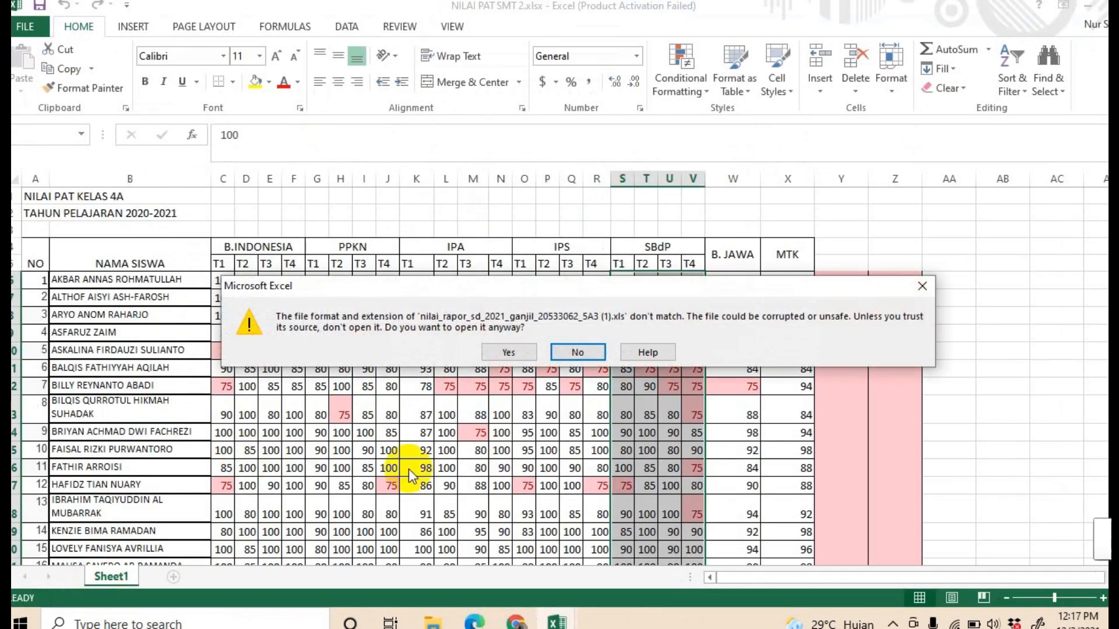
left_click(508, 352)
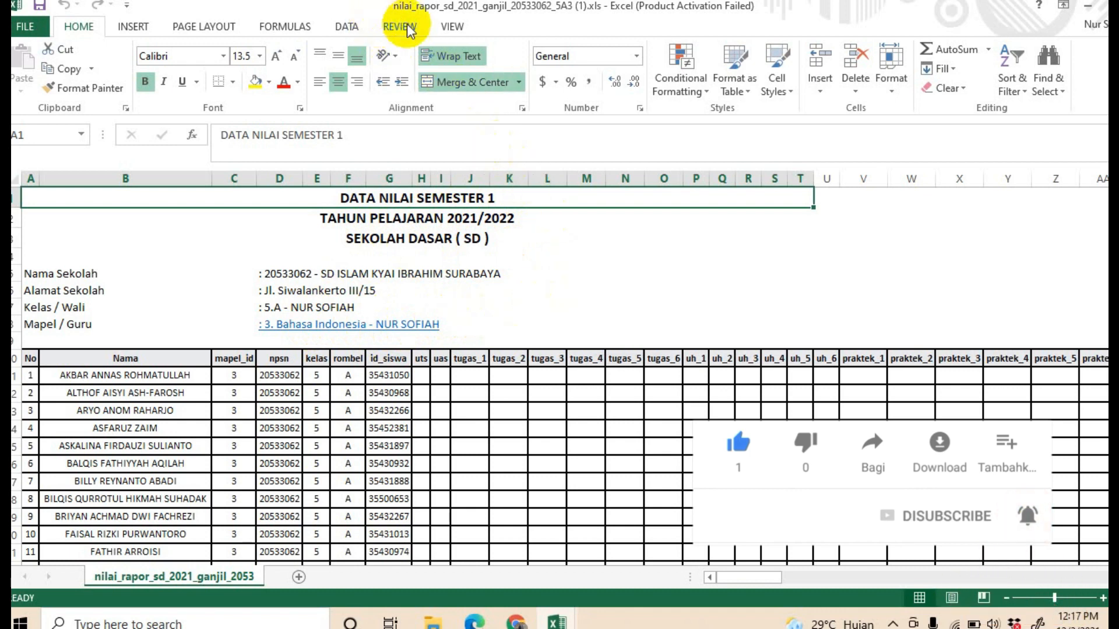
Step: Start Save As into the RAPORT SMT 1 folder with the file type Excel 97-2003 Workbook (*.xls)
left_click(30, 28)
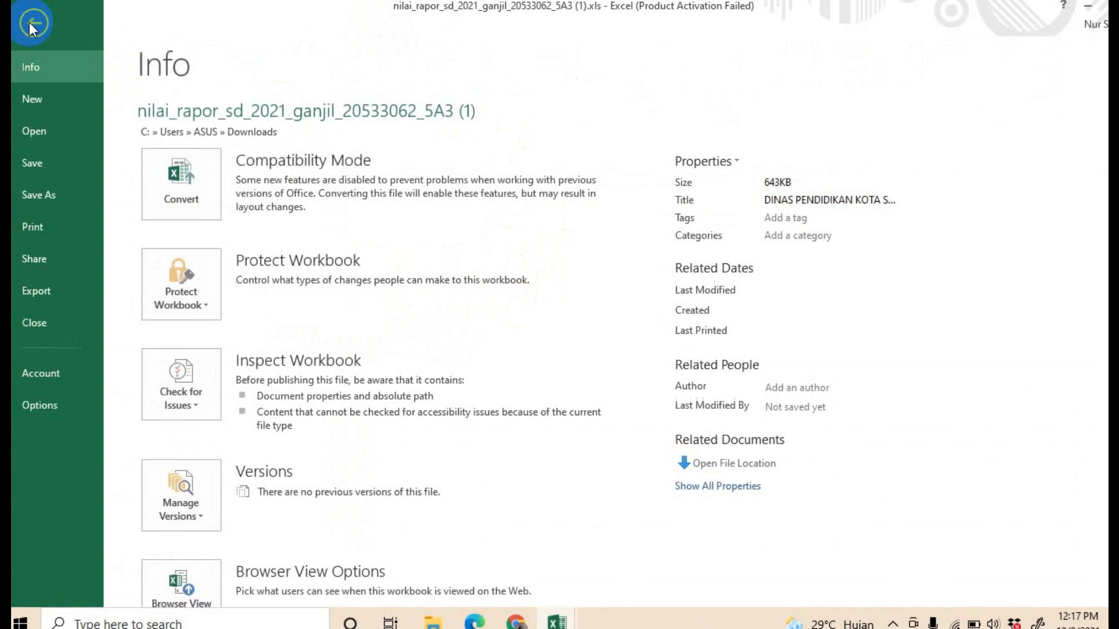
left_click(64, 201)
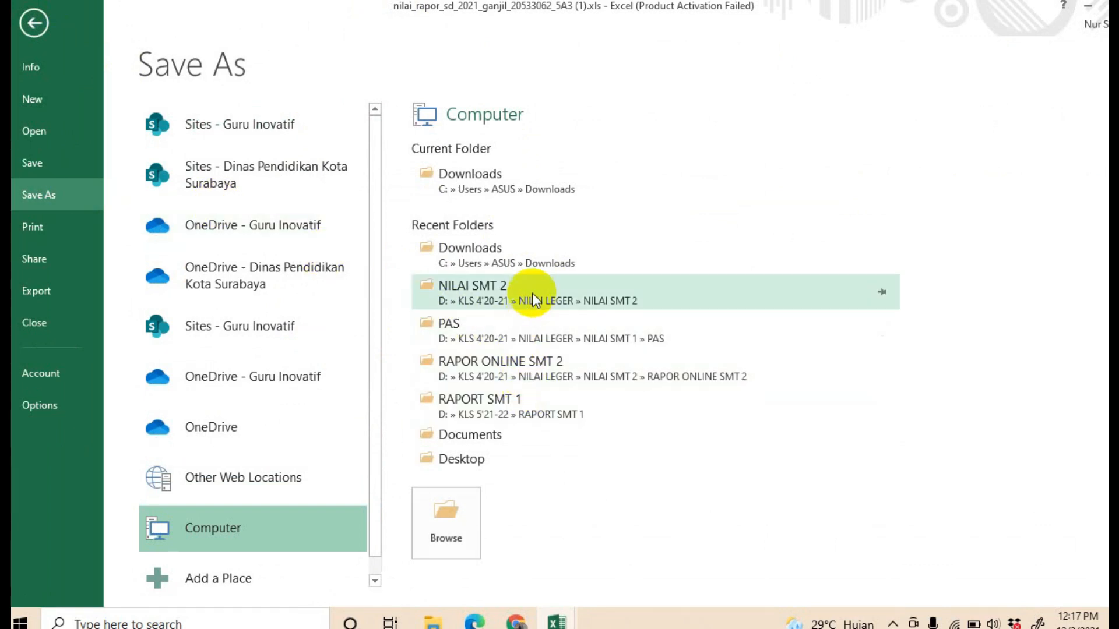
left_click(526, 404)
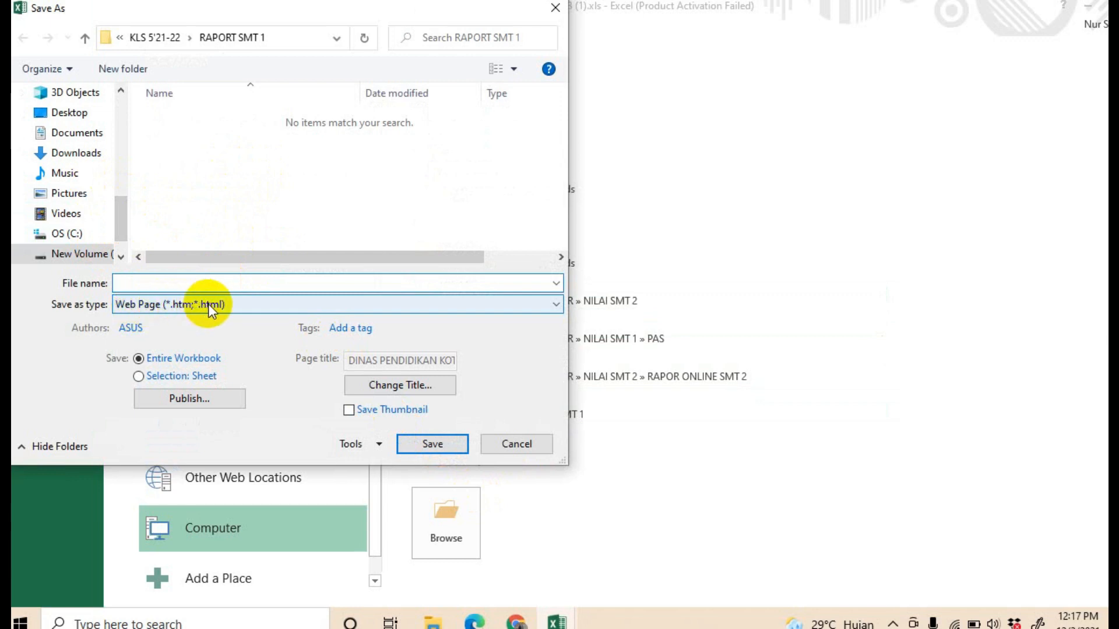
left_click(555, 306)
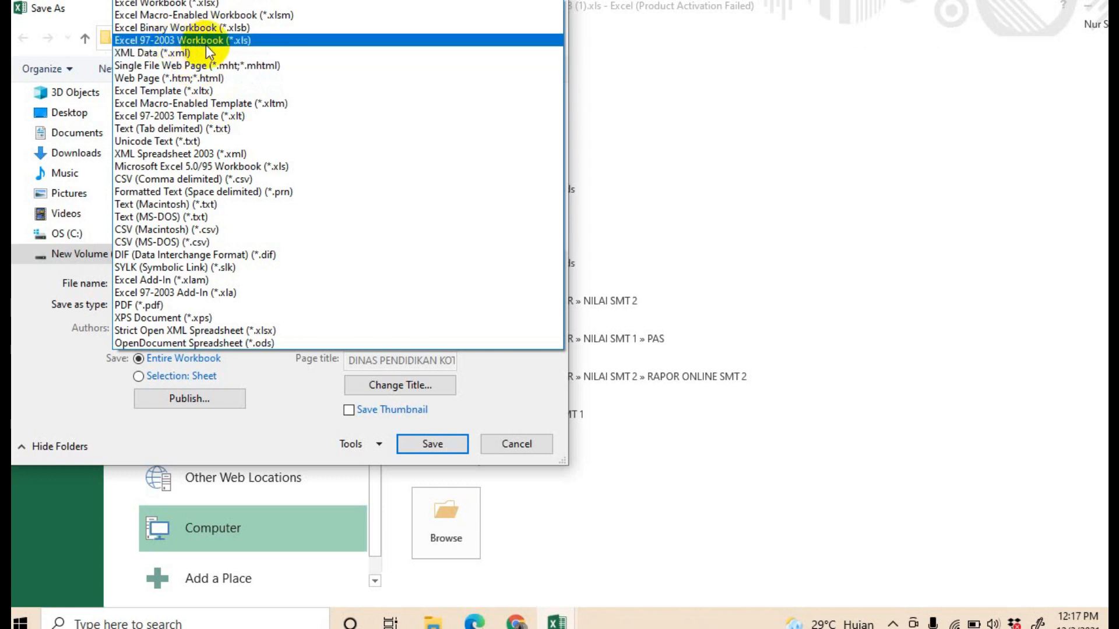
left_click(243, 41)
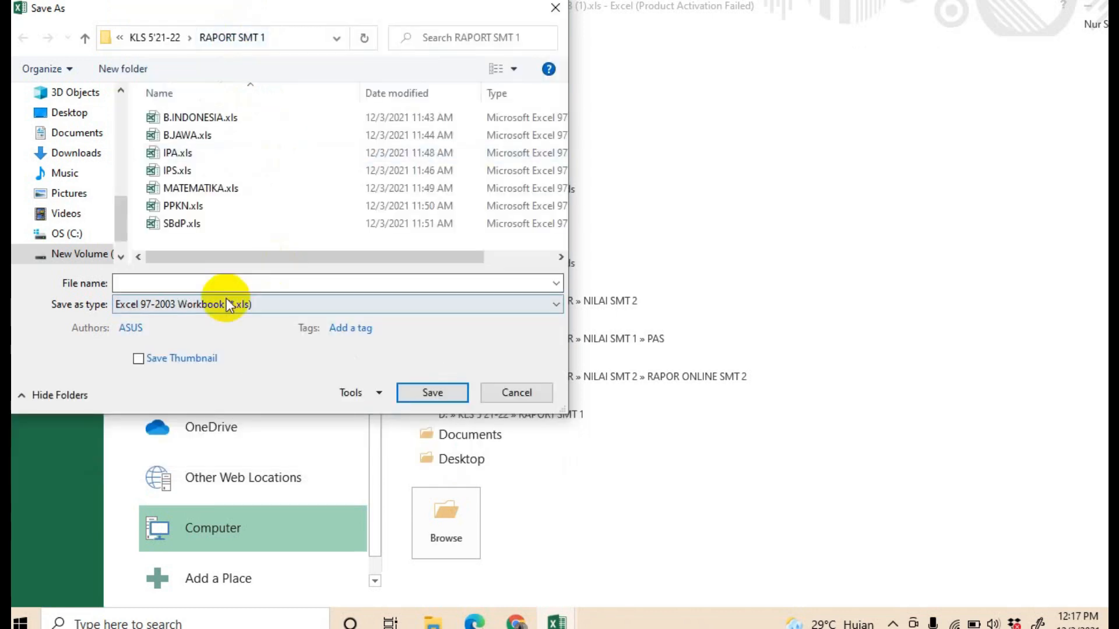
Step: Name the file BAHASA INDONESIA and save it, continuing past the compatibility check
left_click(183, 284)
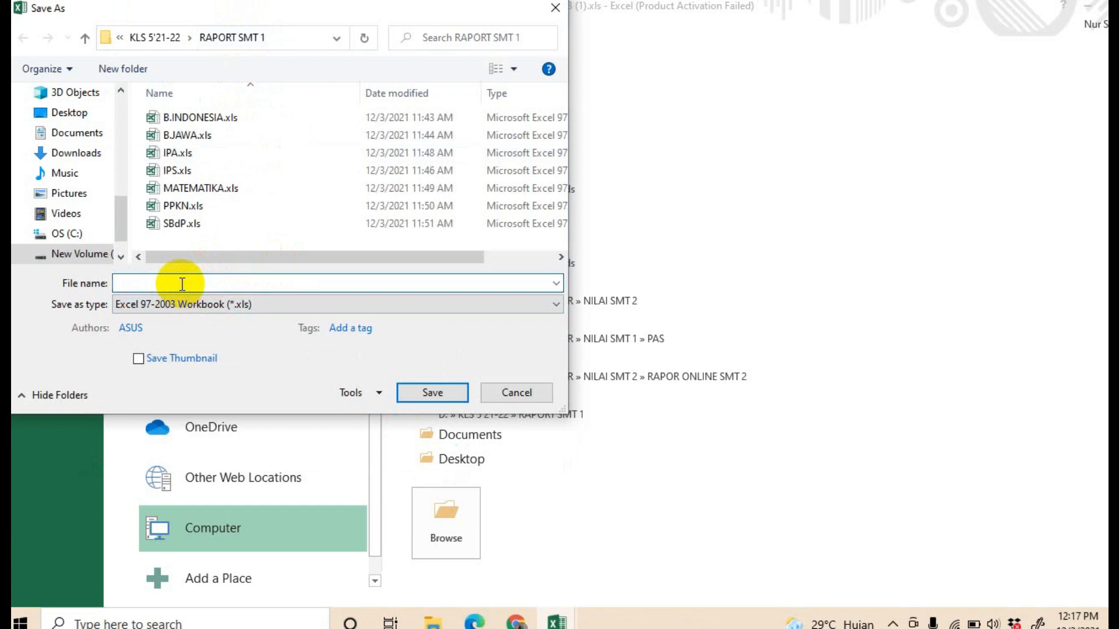
type("BAHASA INDONESIA")
left_click(435, 397)
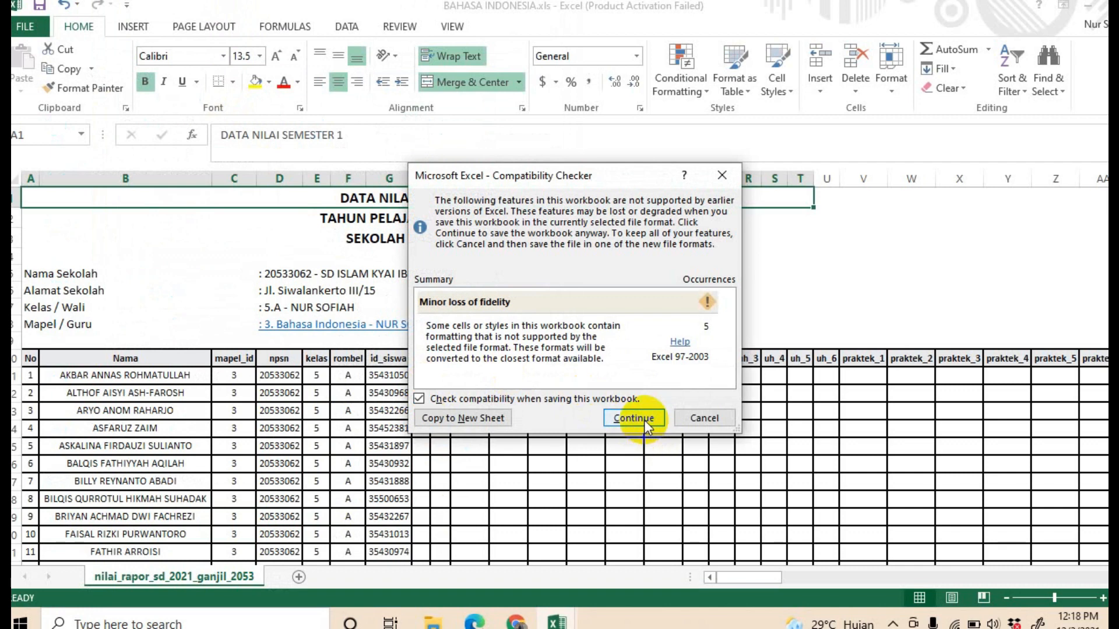
left_click(635, 418)
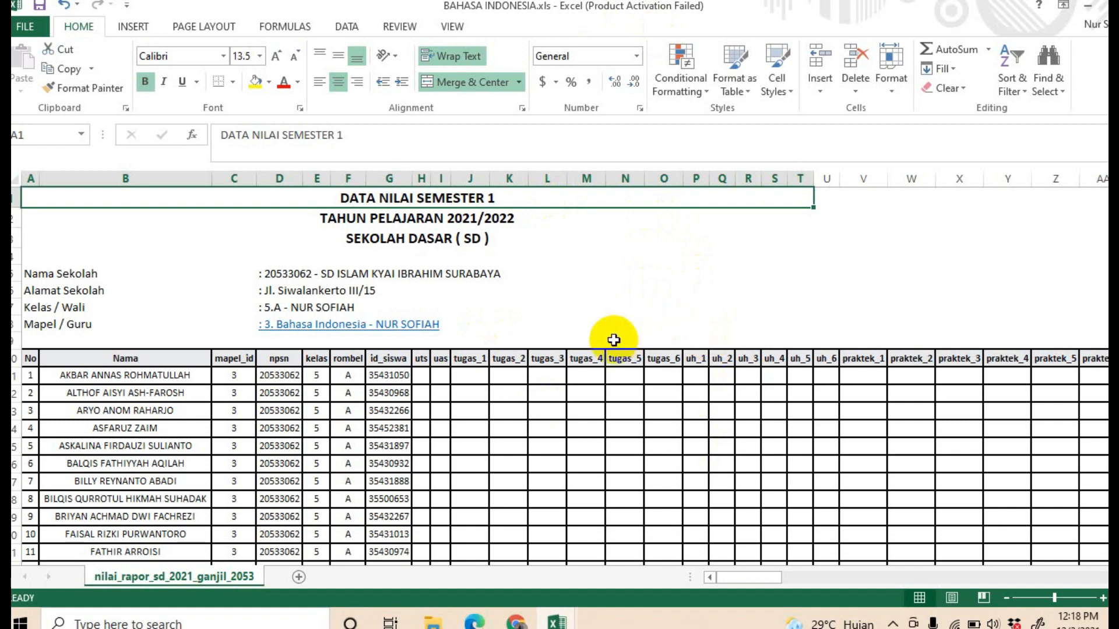
Step: Return to the browser and open the Updown Nilai section for Bahasa Jawa, class 5.A
scroll(620, 350, "down", 3)
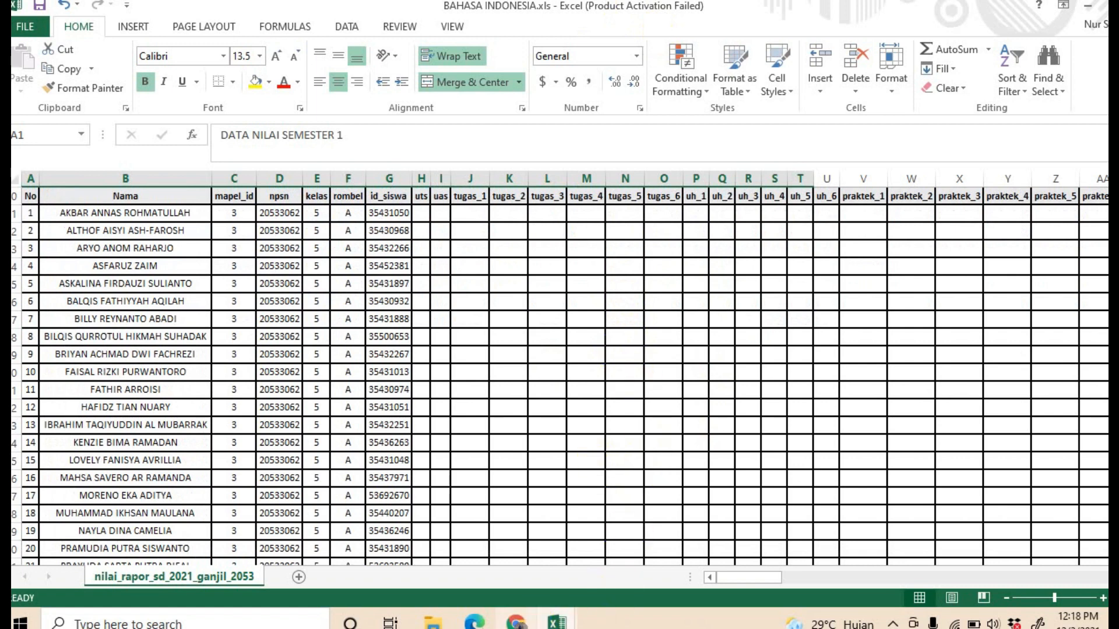
left_click(515, 623)
scroll(464, 286, "up", 5)
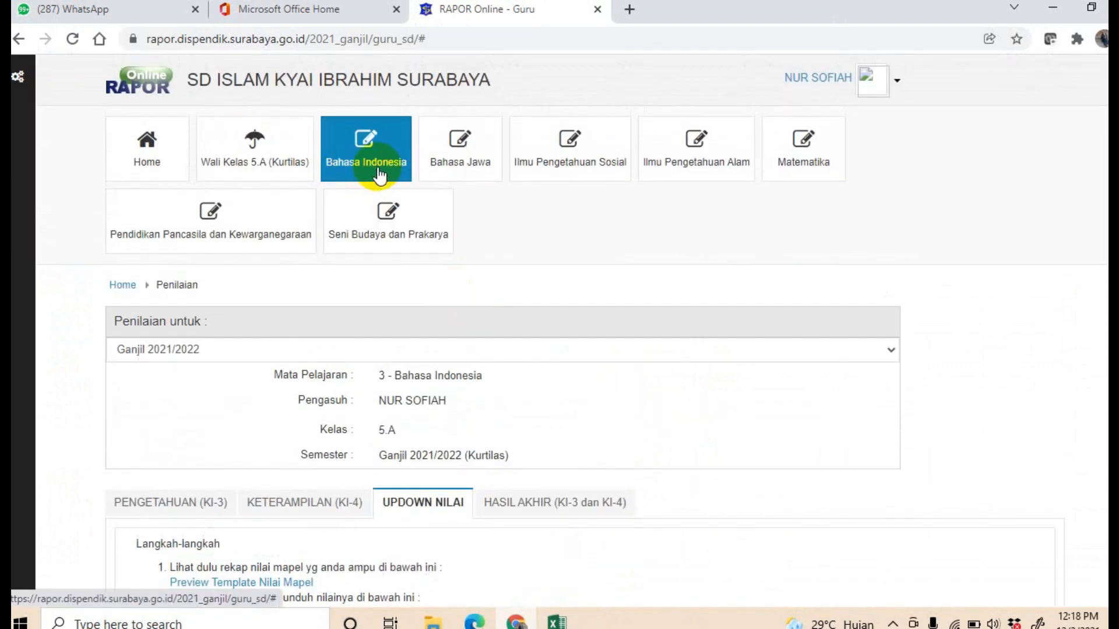
left_click(468, 169)
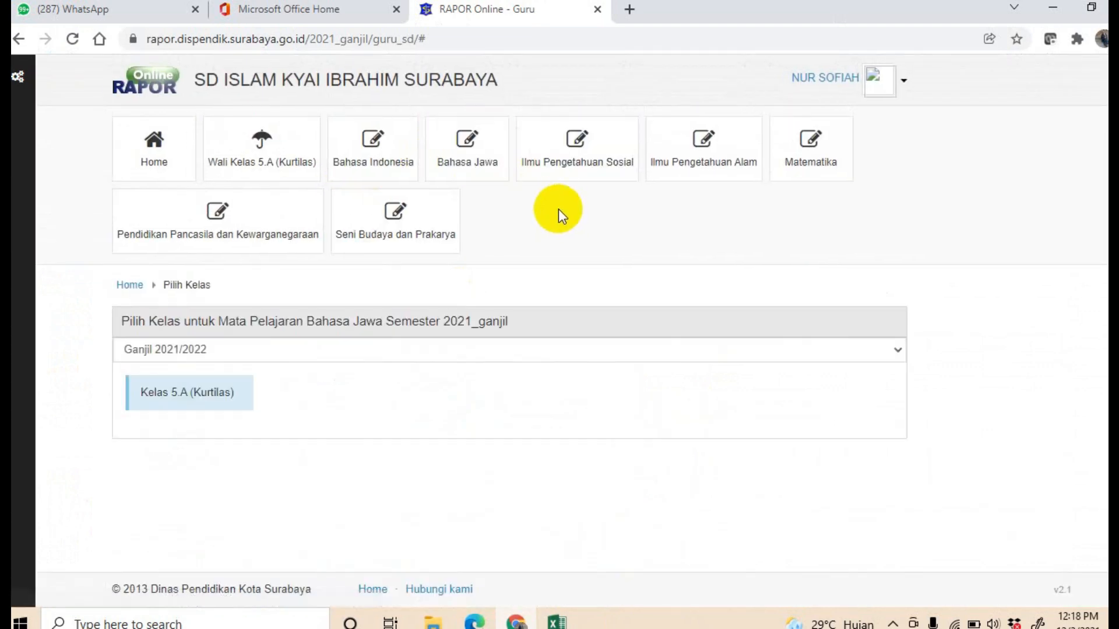
left_click(187, 390)
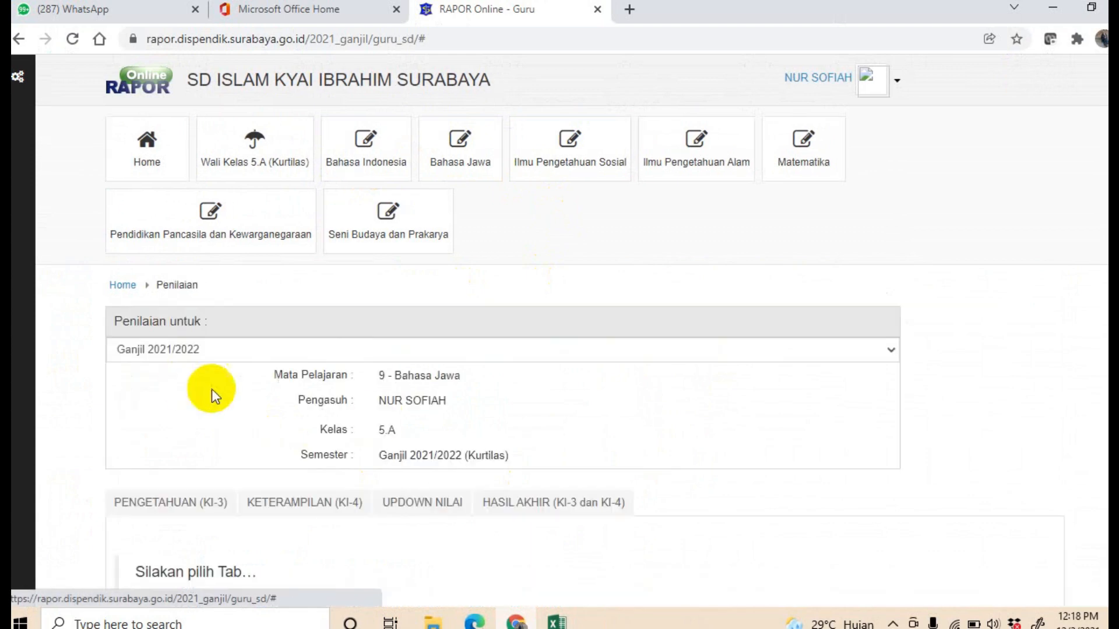
left_click(426, 502)
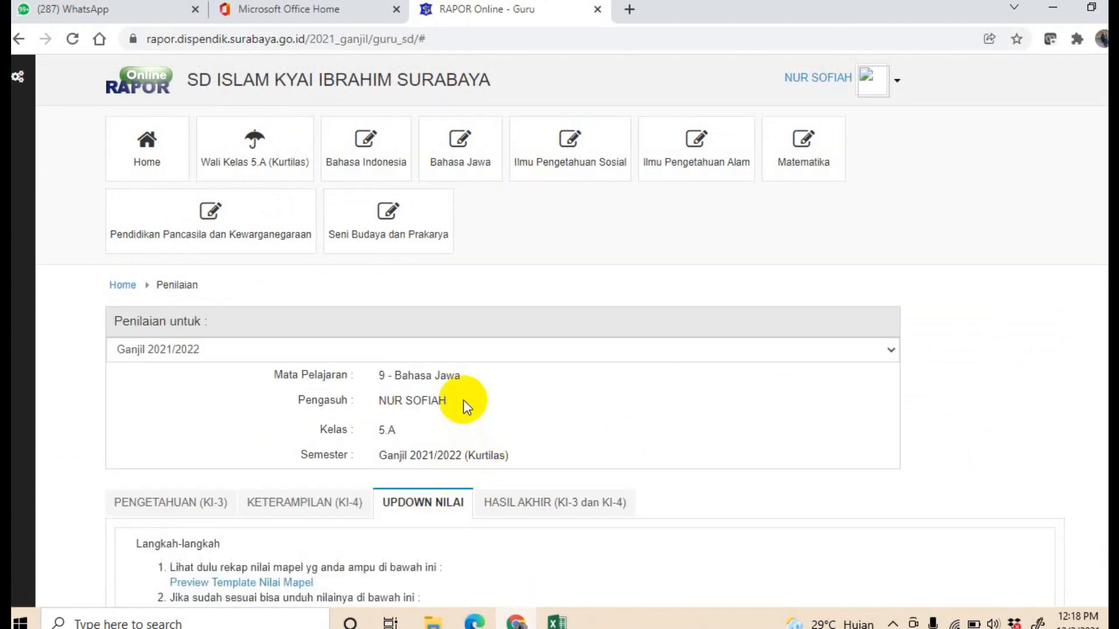
scroll(463, 400, "down", 4)
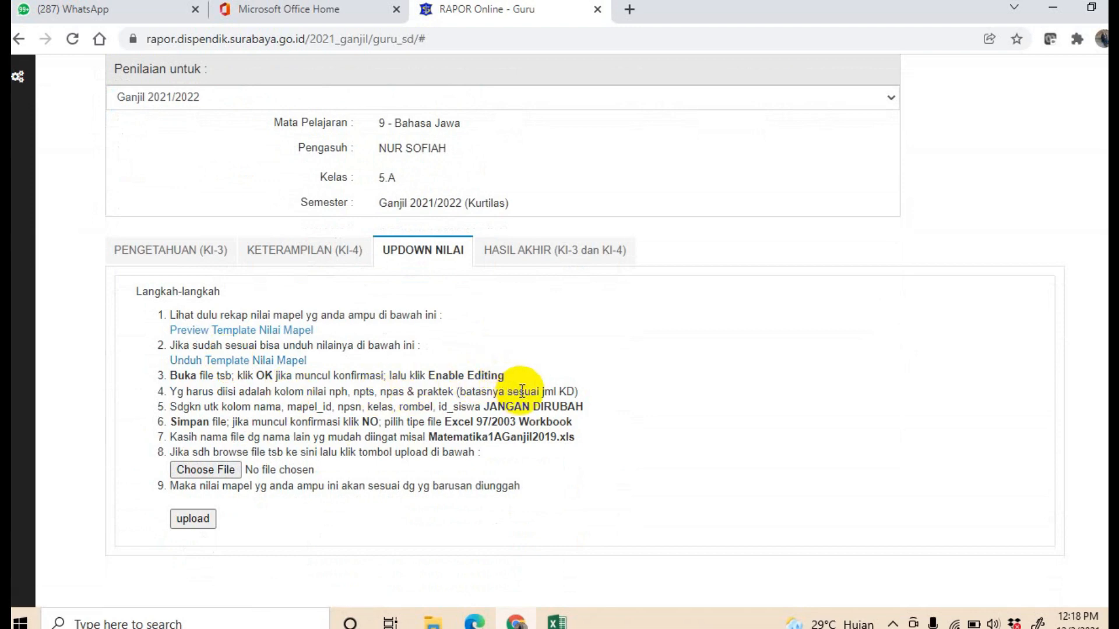
scroll(522, 389, "up", 4)
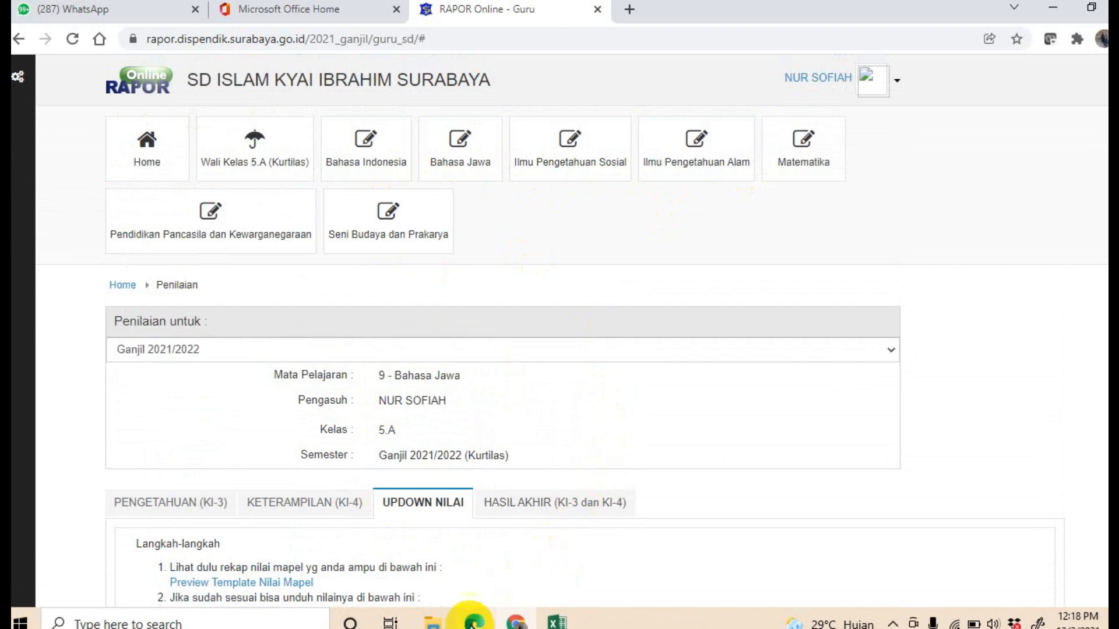
Step: Open the NILAI PH SMT 2.xlsx workbook from the NILAI SMT 2 folder in File Explorer
left_click(432, 621)
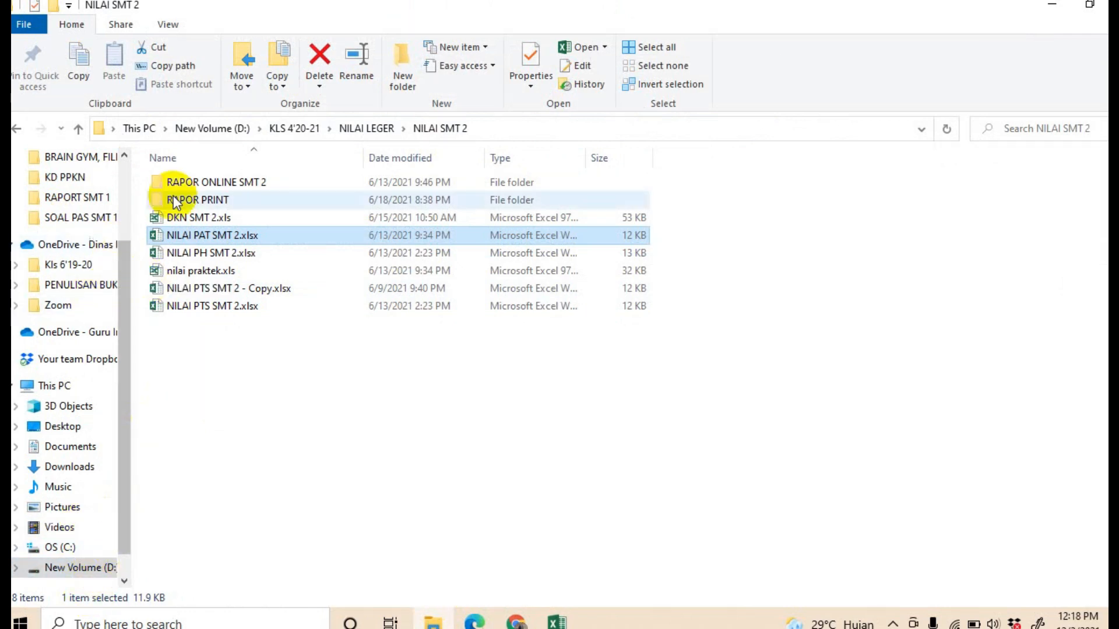
double_click(223, 185)
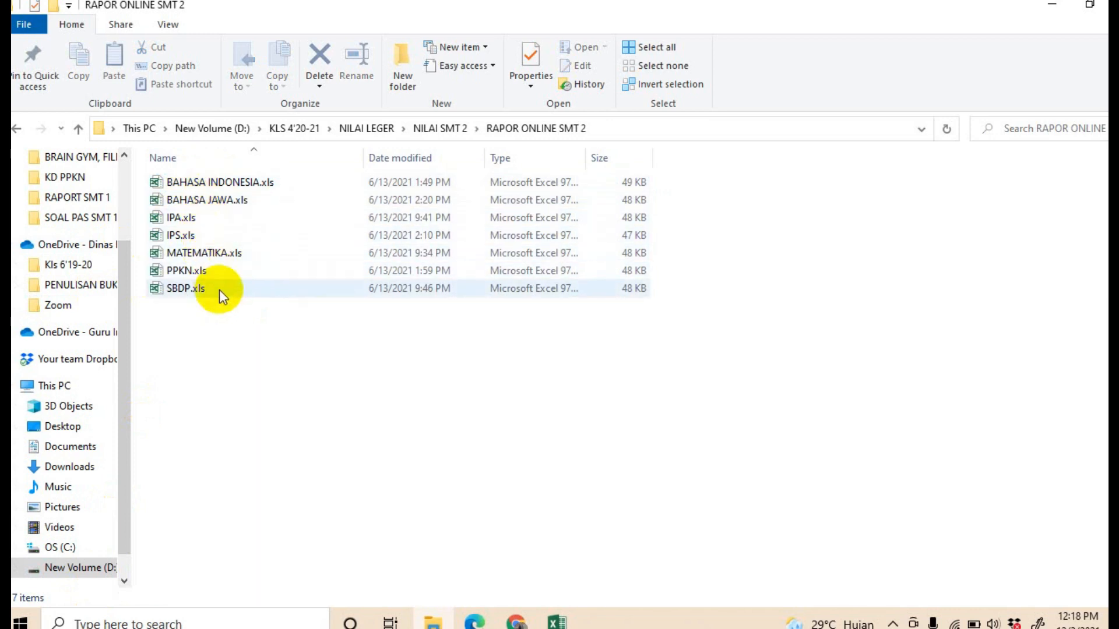
left_click(79, 129)
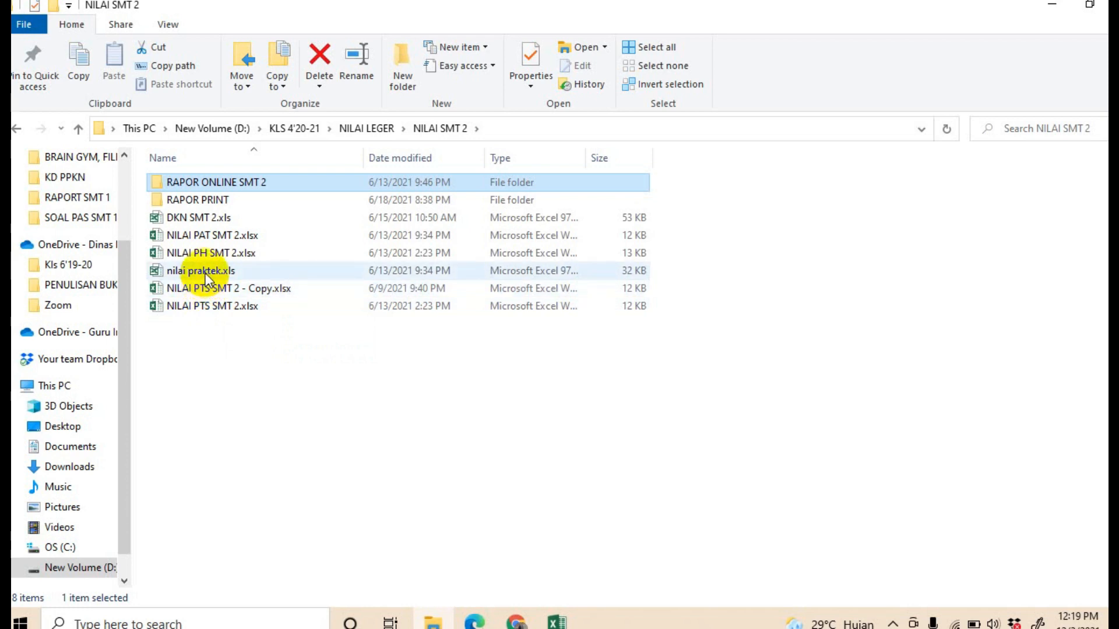
double_click(228, 253)
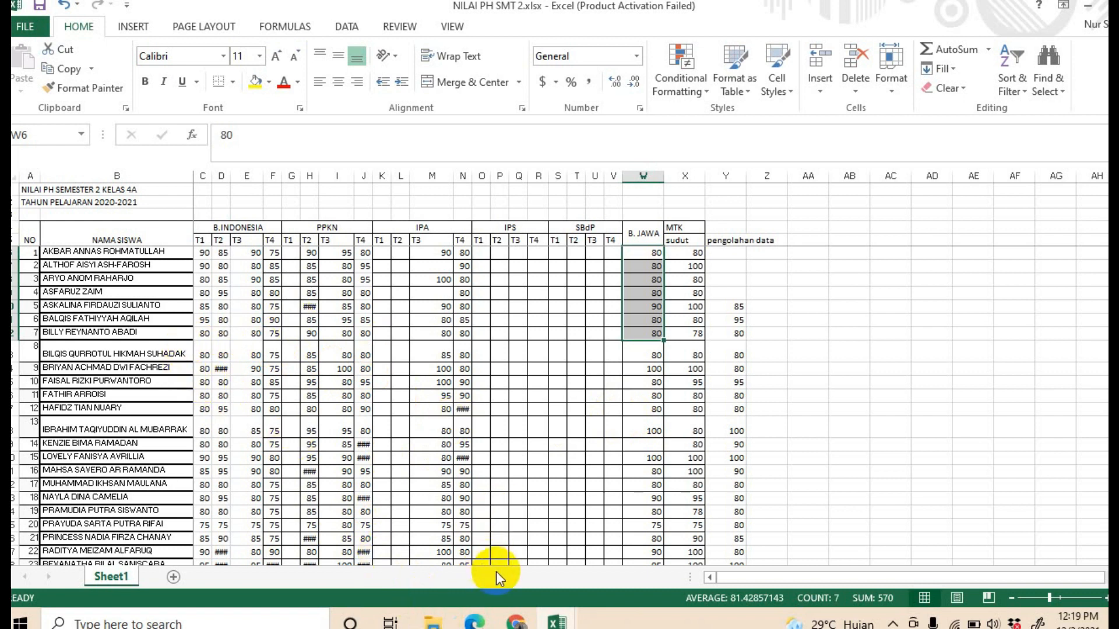
Step: Open the B.INDONESIA.xls file from the RAPORT SMT 1 folder inside KLS 5'21-22 on drive D
mouse_move(433, 622)
left_click(408, 542)
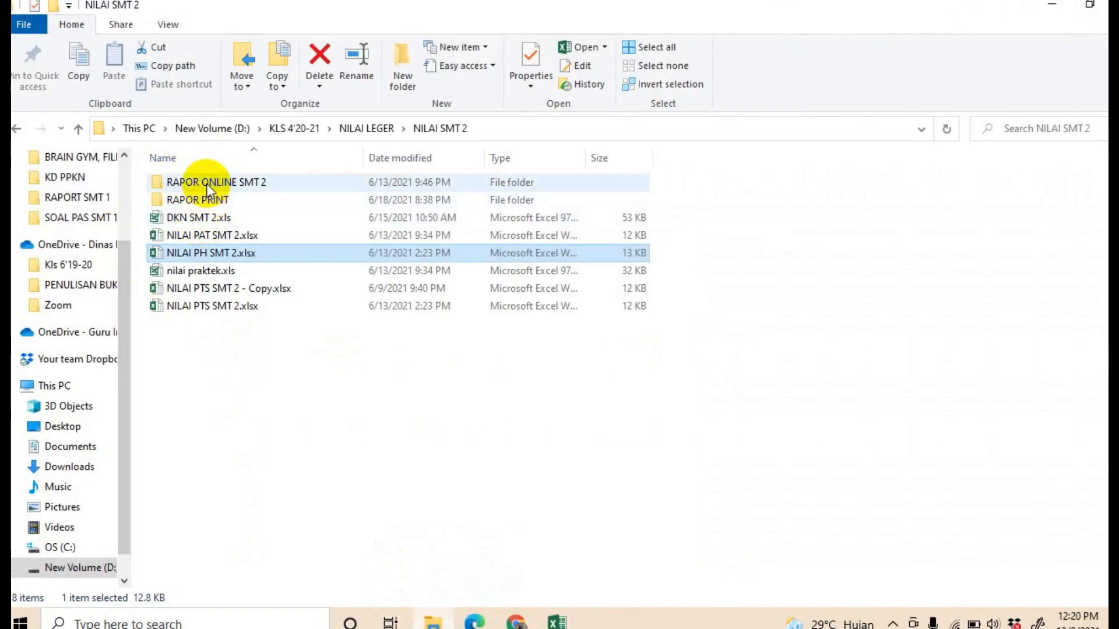
left_click(77, 131)
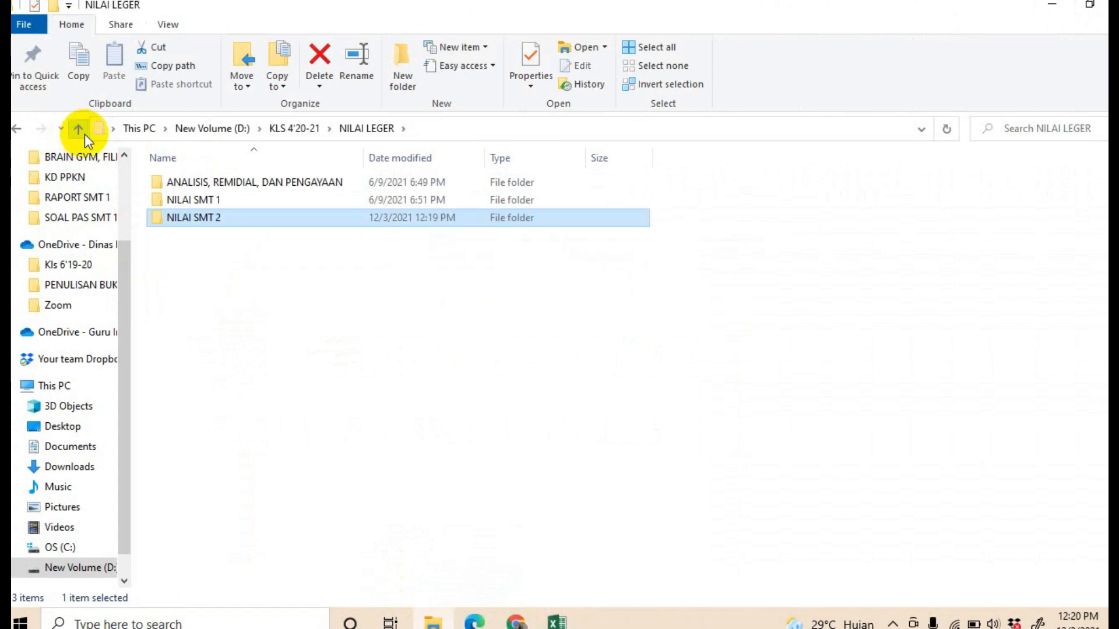
left_click(77, 132)
left_click(76, 132)
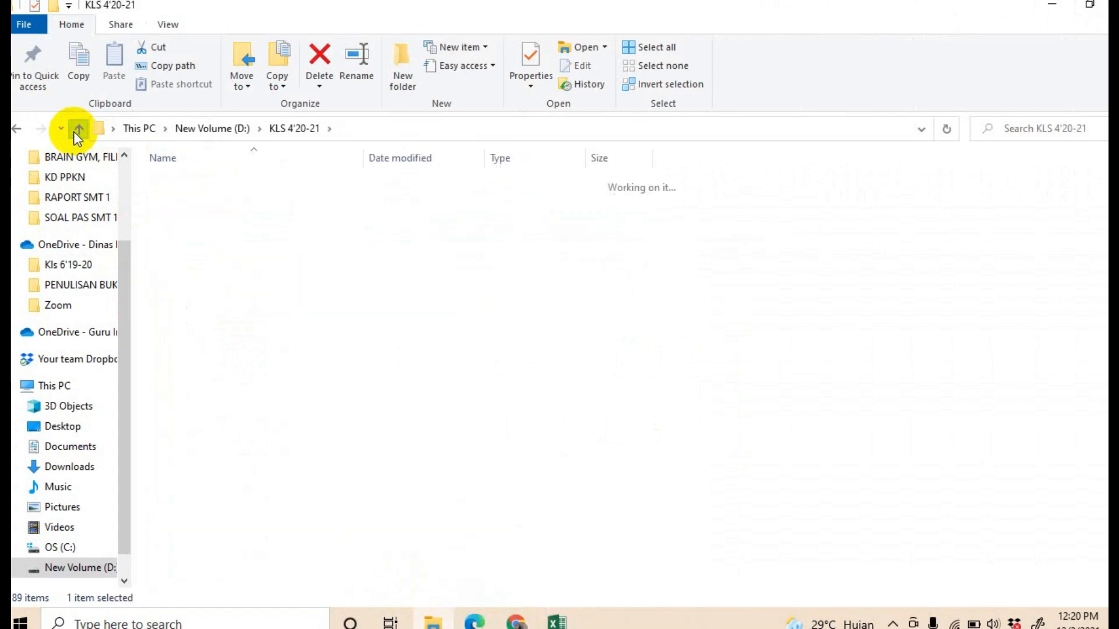
scroll(262, 532, "down", 1)
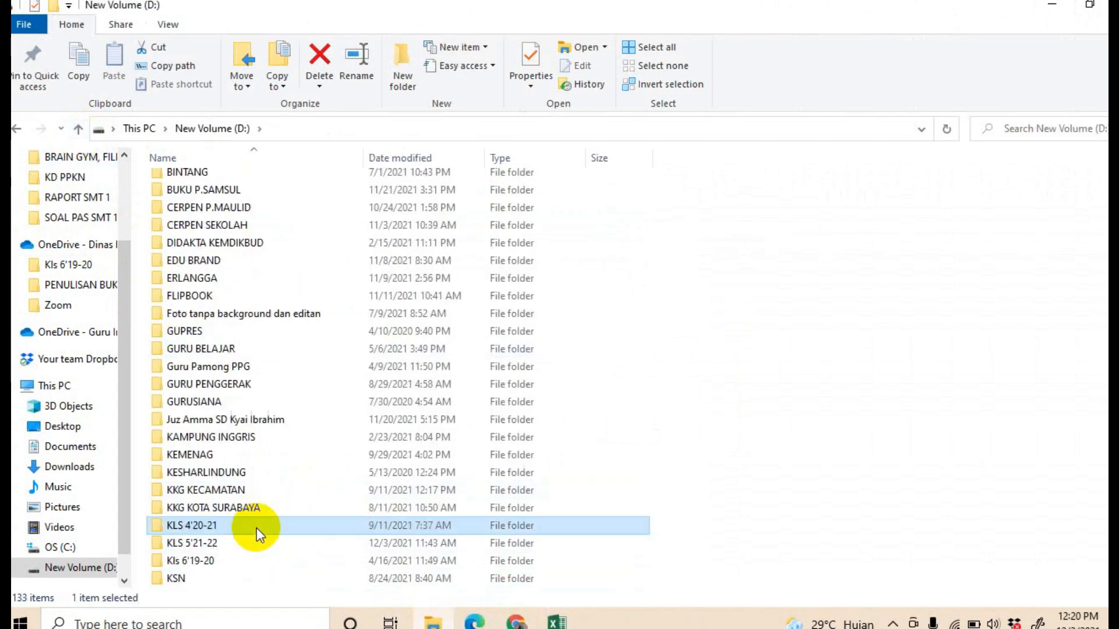
double_click(232, 544)
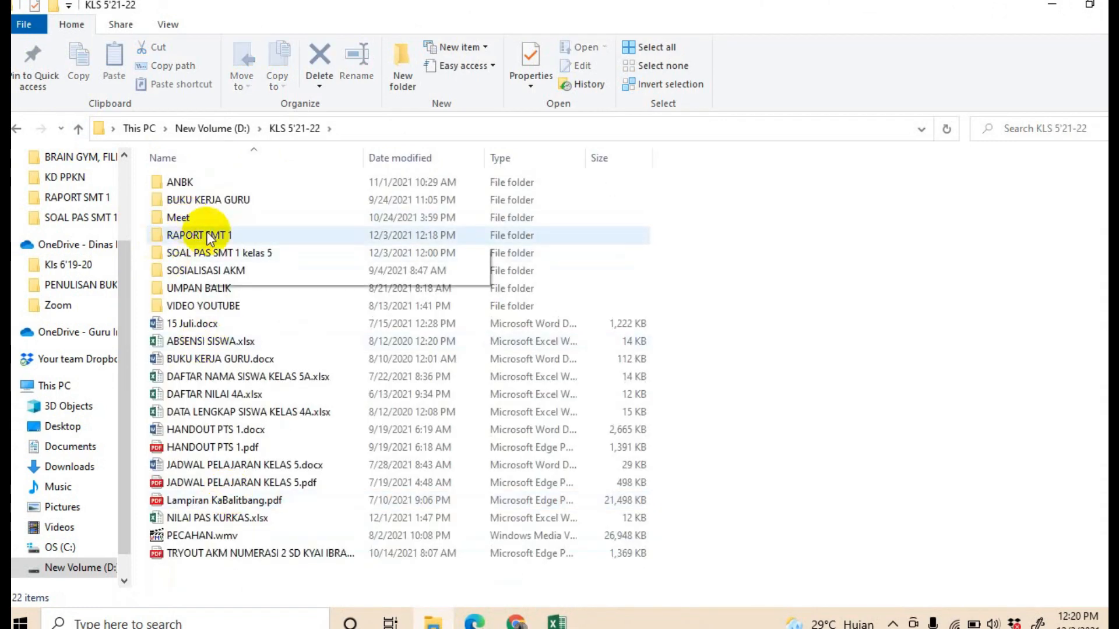
double_click(217, 238)
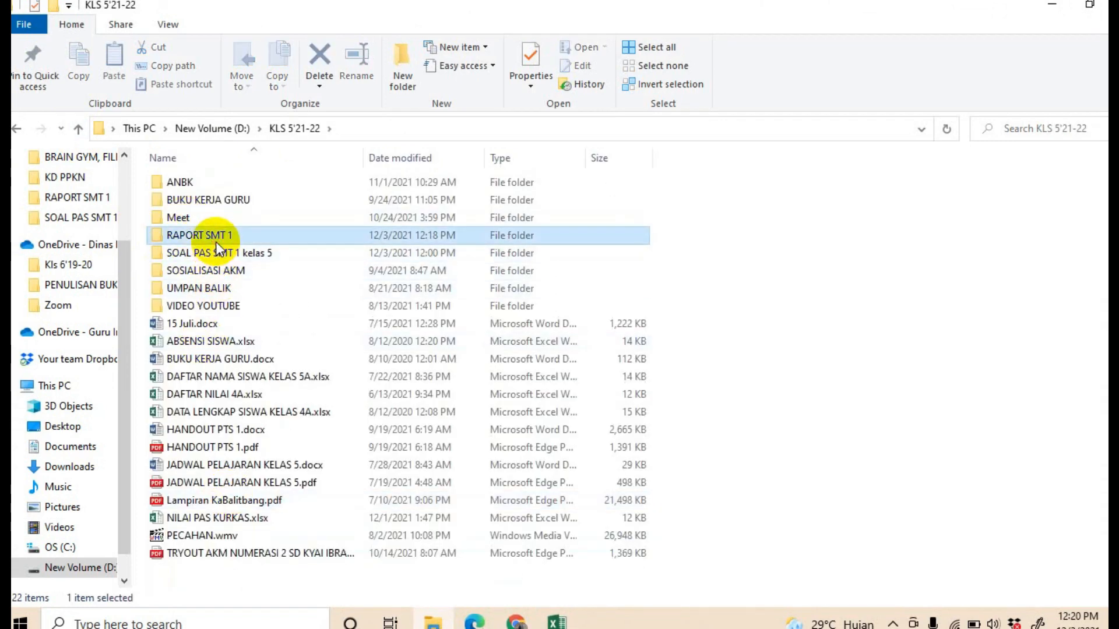
left_click(201, 181)
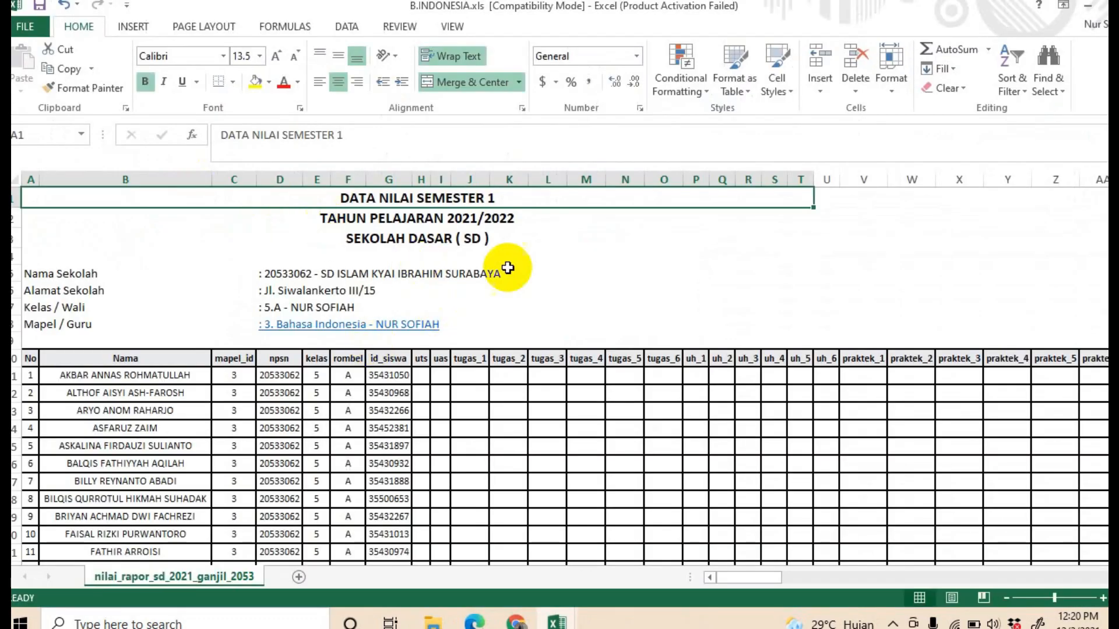
Step: Examine the B.INDONESIA.xls template's grade columns from uts and tugas through praktek, nph, npts and npas
scroll(512, 345, "down", 3)
scroll(536, 335, "up", 1)
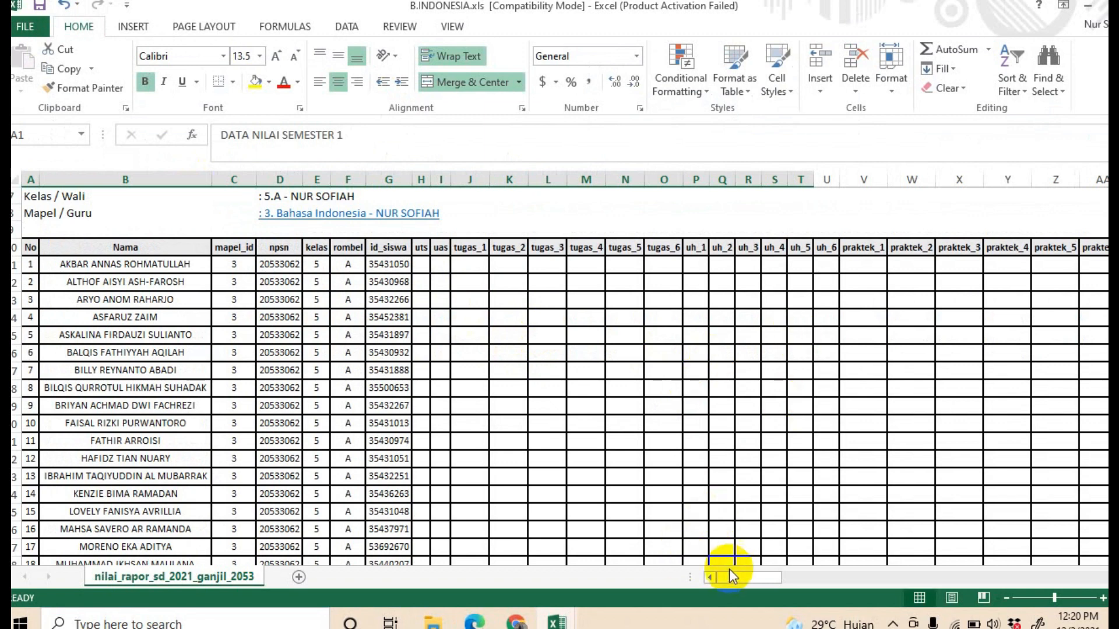
left_click_drag(744, 575, 777, 575)
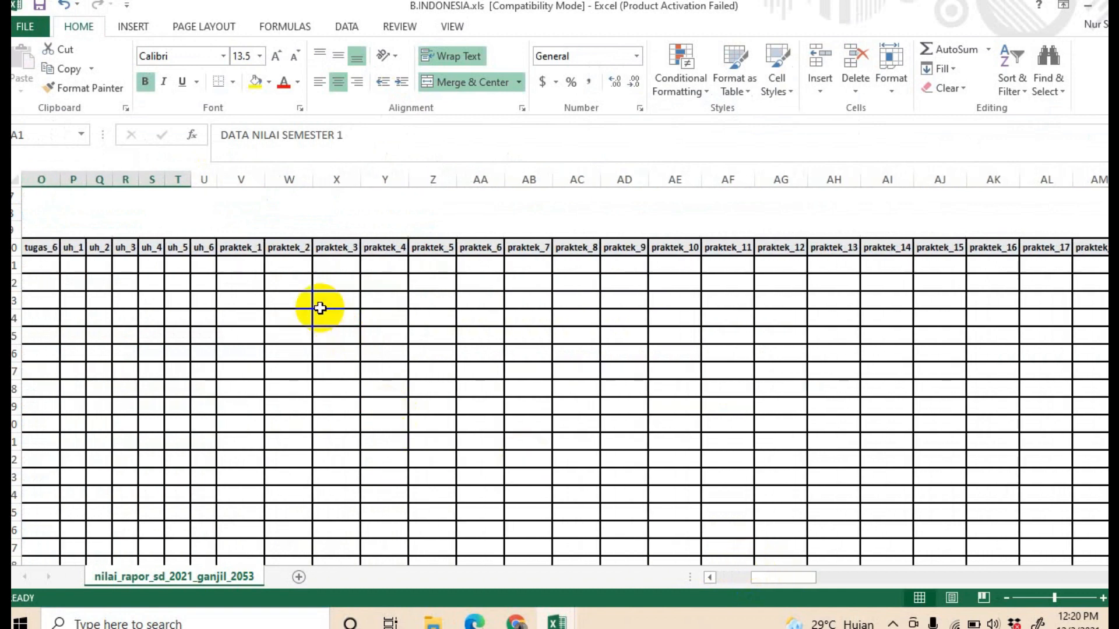
left_click(245, 265)
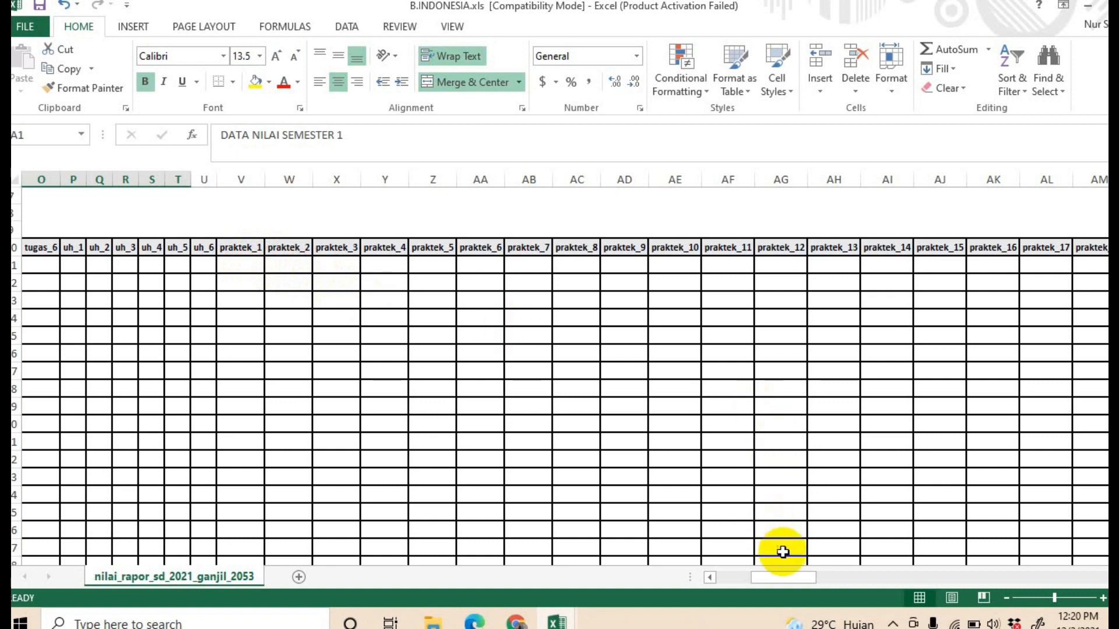
left_click_drag(780, 582, 985, 572)
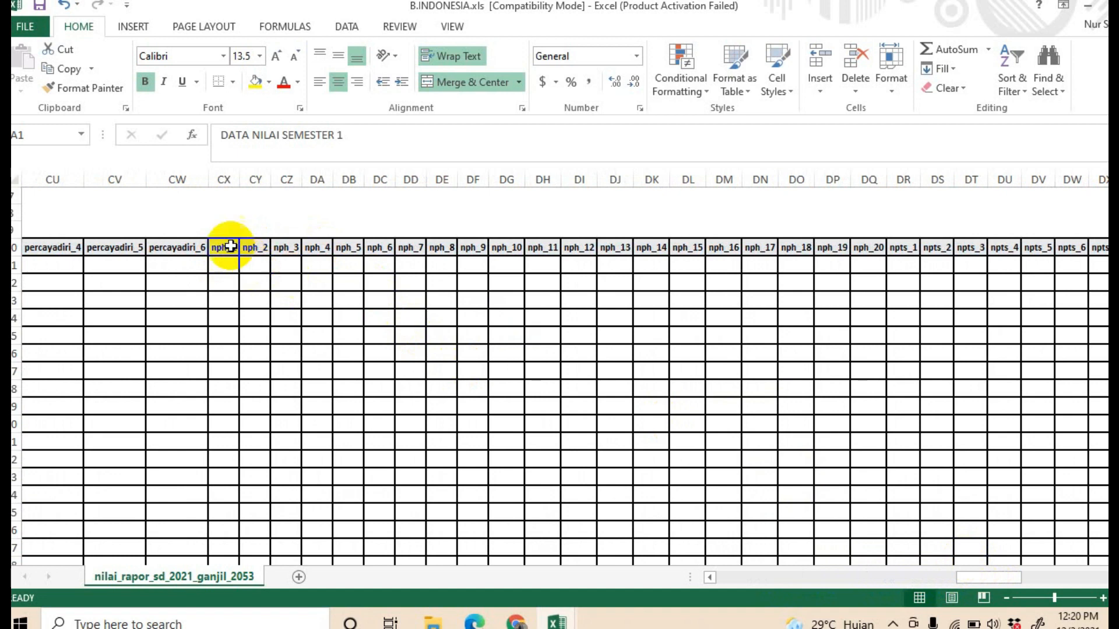
left_click_drag(970, 570, 1003, 578)
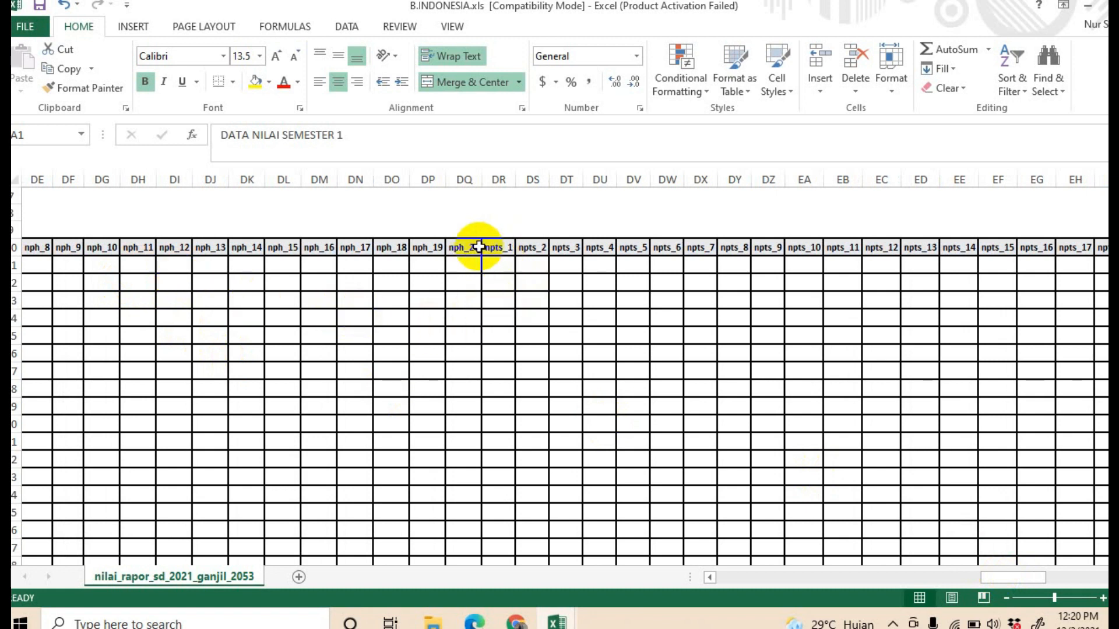
left_click_drag(998, 582, 1057, 580)
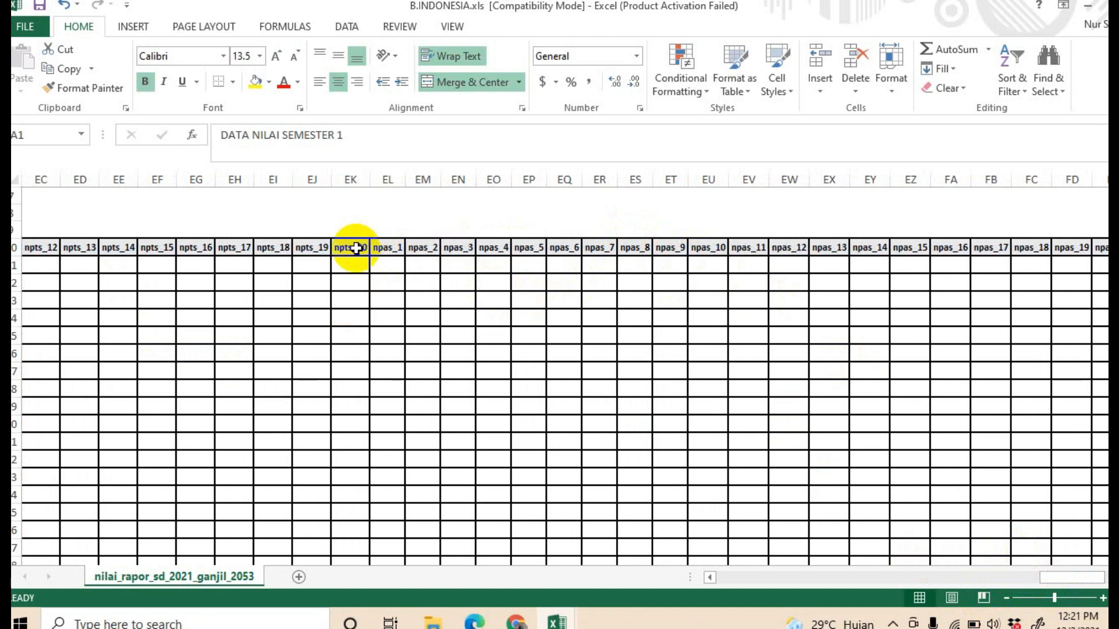
Step: In the browser, open Bahasa Indonesia's Pengetahuan (KI-3) grades for class 5.A and examine the KD descriptions
left_click(518, 622)
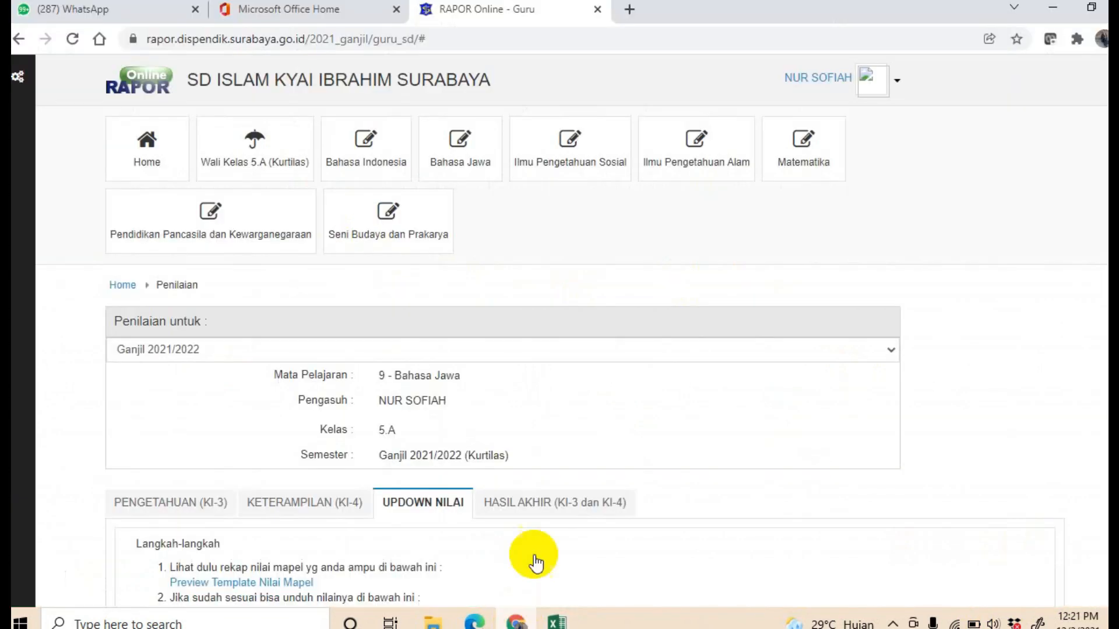
left_click(364, 156)
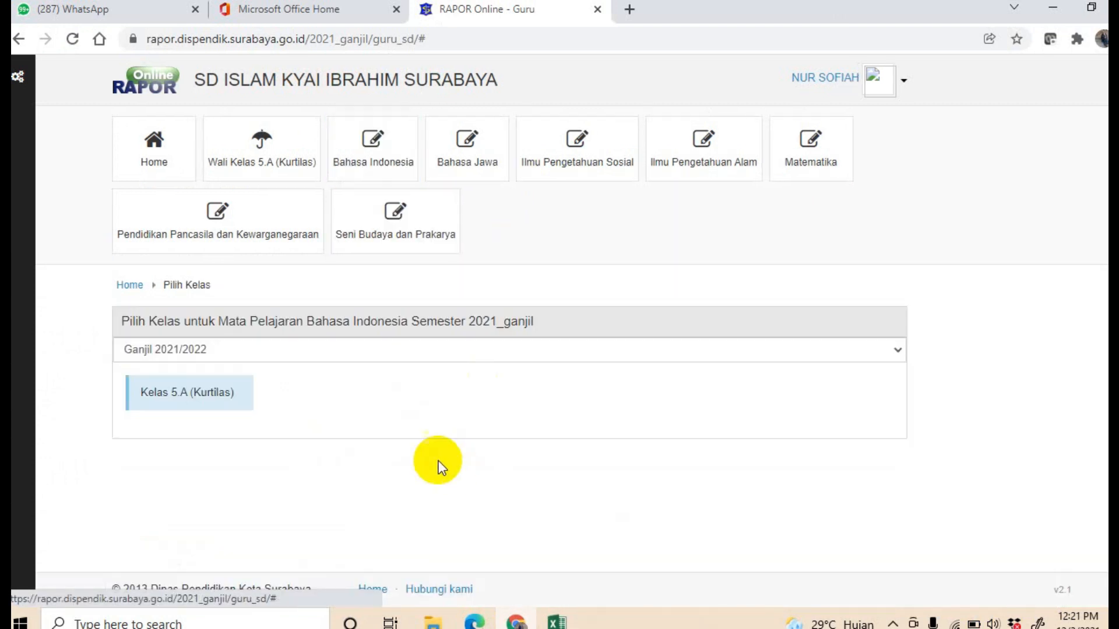
left_click(192, 387)
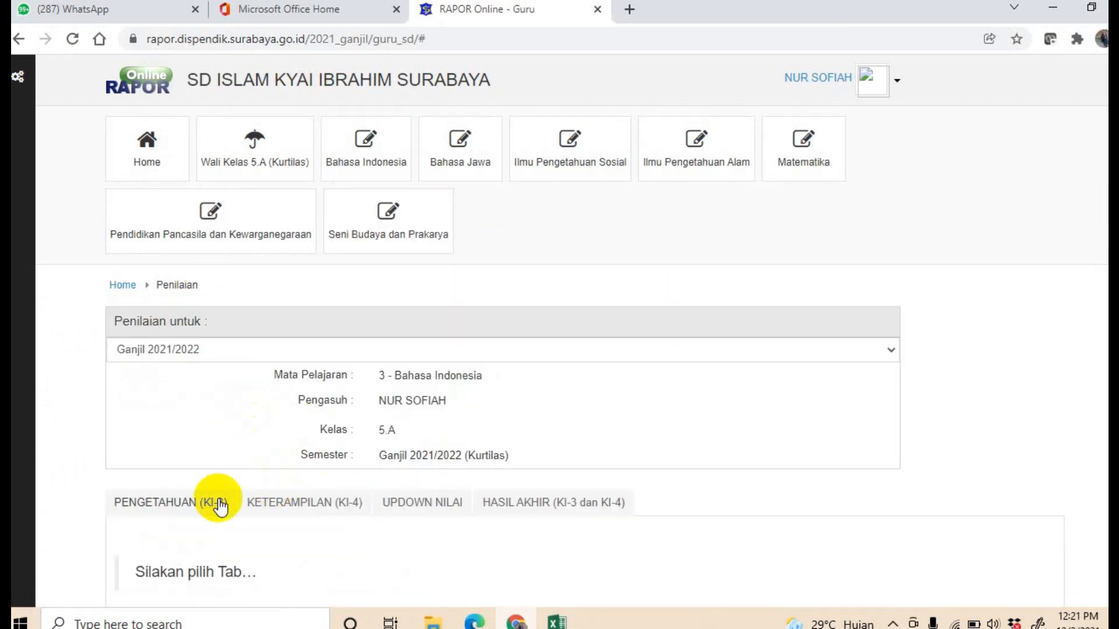
left_click(180, 502)
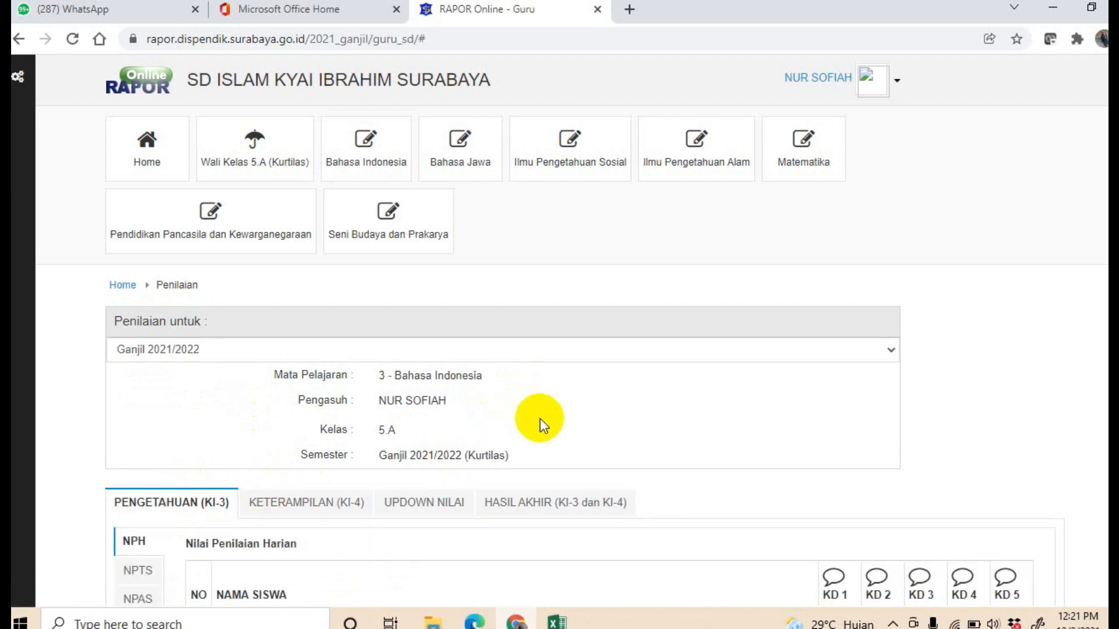
scroll(569, 435, "down", 4)
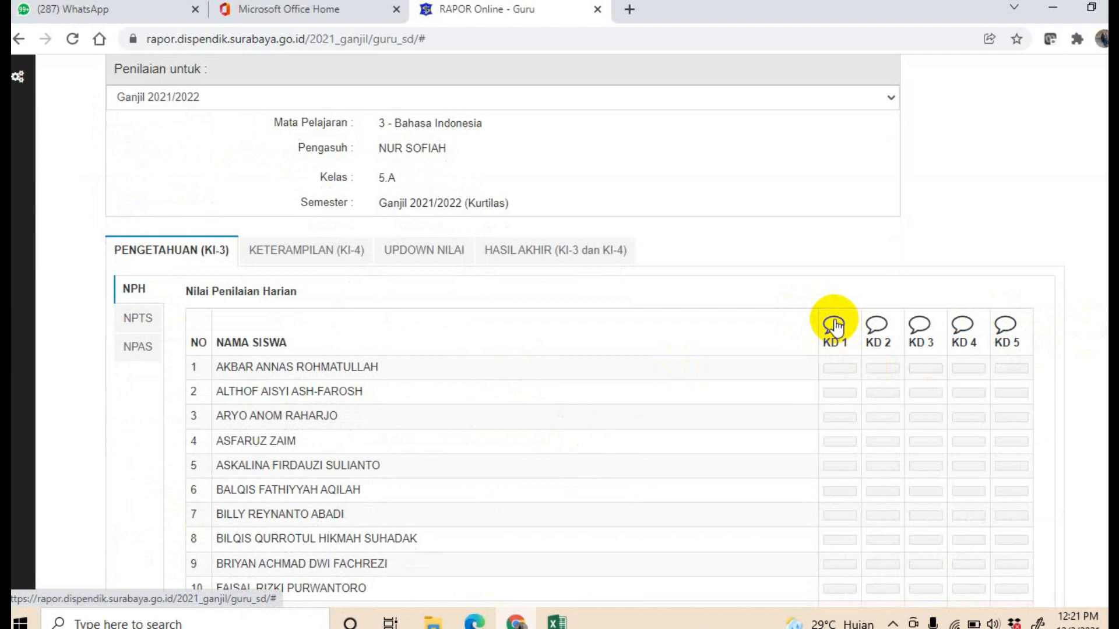
mouse_move(834, 325)
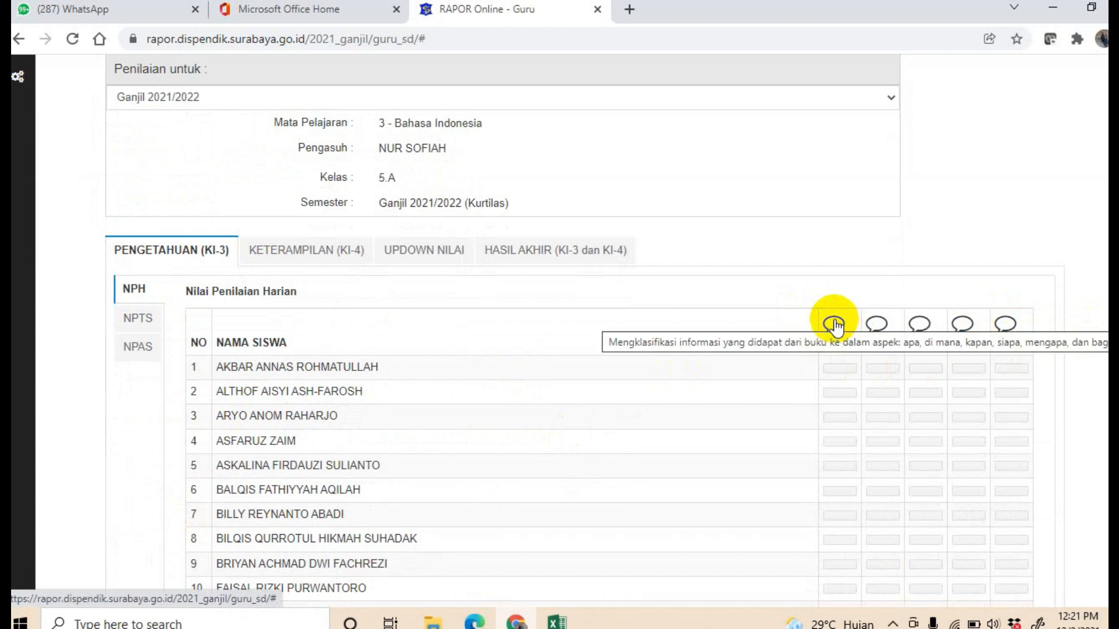
mouse_move(876, 331)
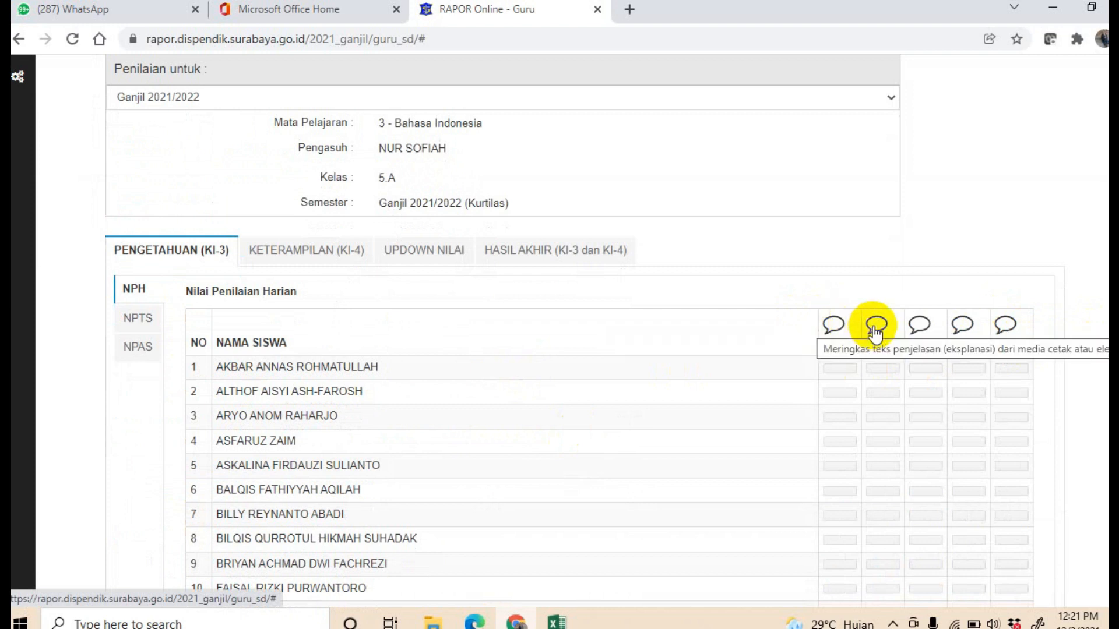
mouse_move(920, 331)
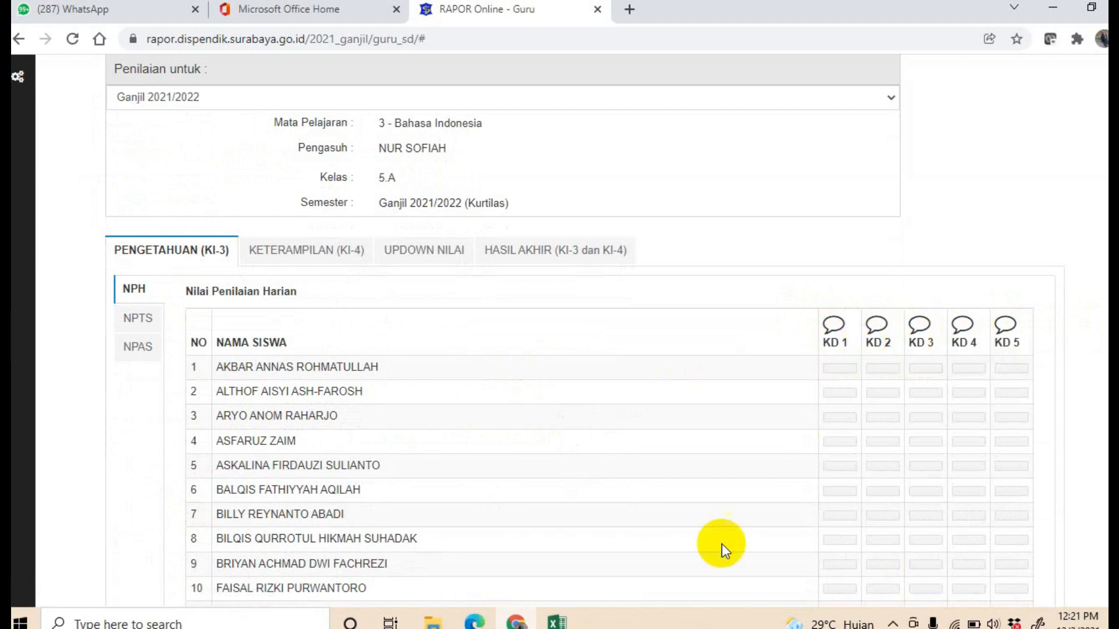
Step: Switch to the BAHASA INDONESIA.xls workbook and examine its grade columns through nph, npts and npas
left_click(556, 621)
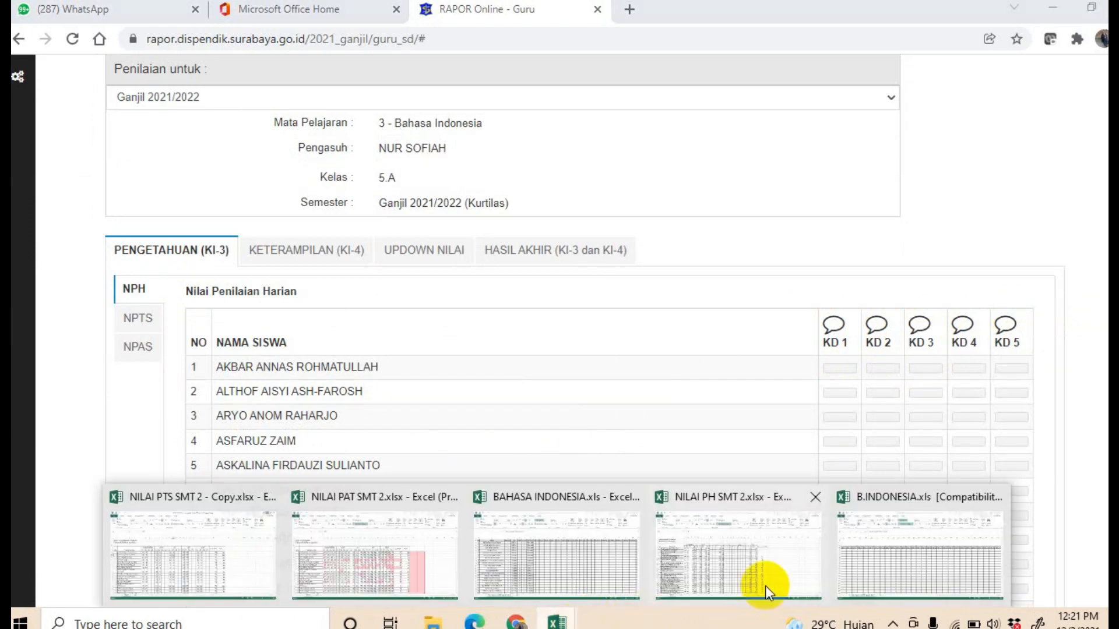
left_click(611, 558)
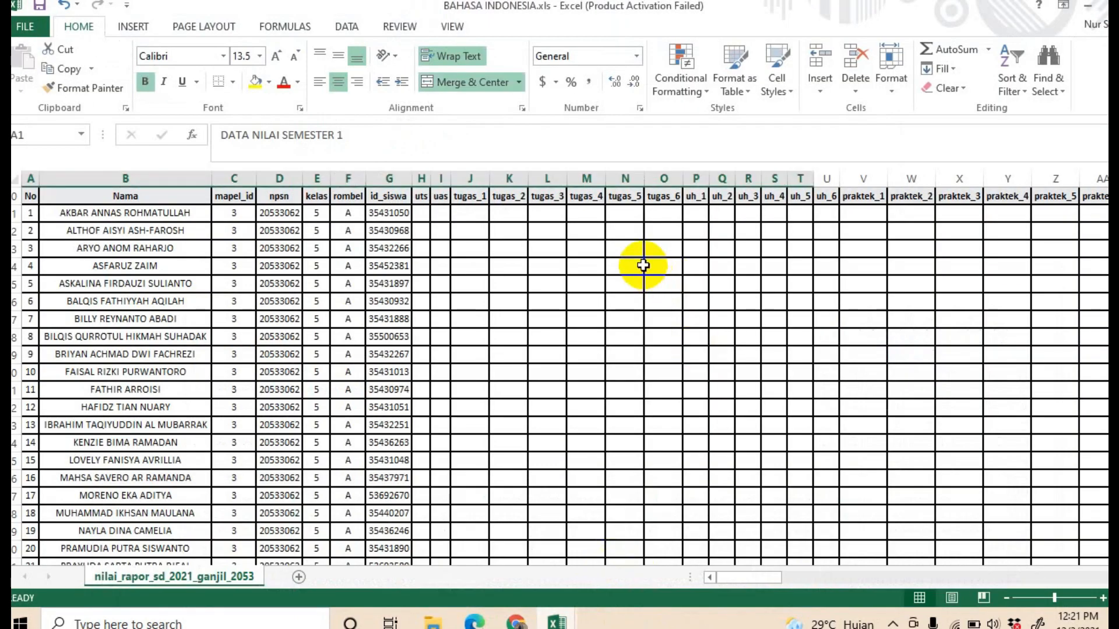
left_click_drag(777, 578, 807, 575)
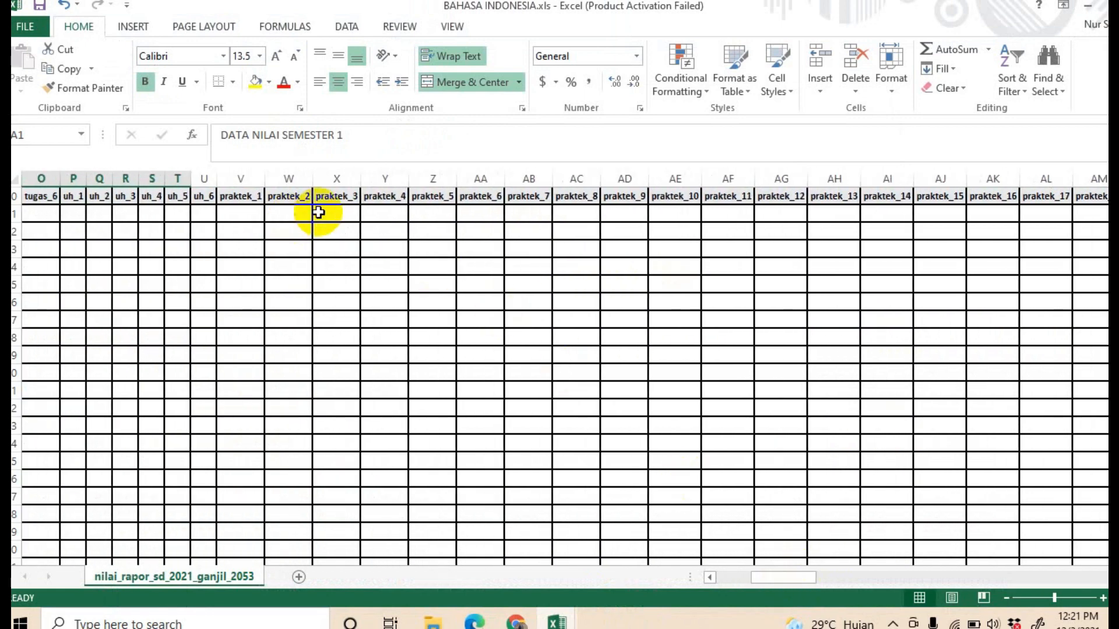
left_click_drag(794, 578, 985, 575)
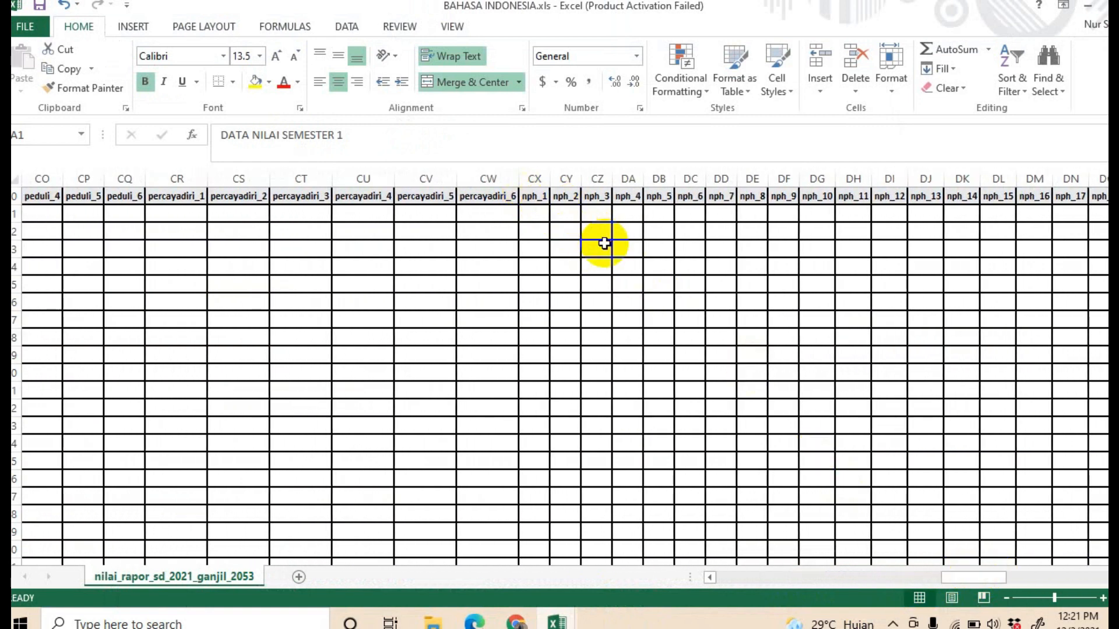
left_click_drag(978, 579, 1016, 579)
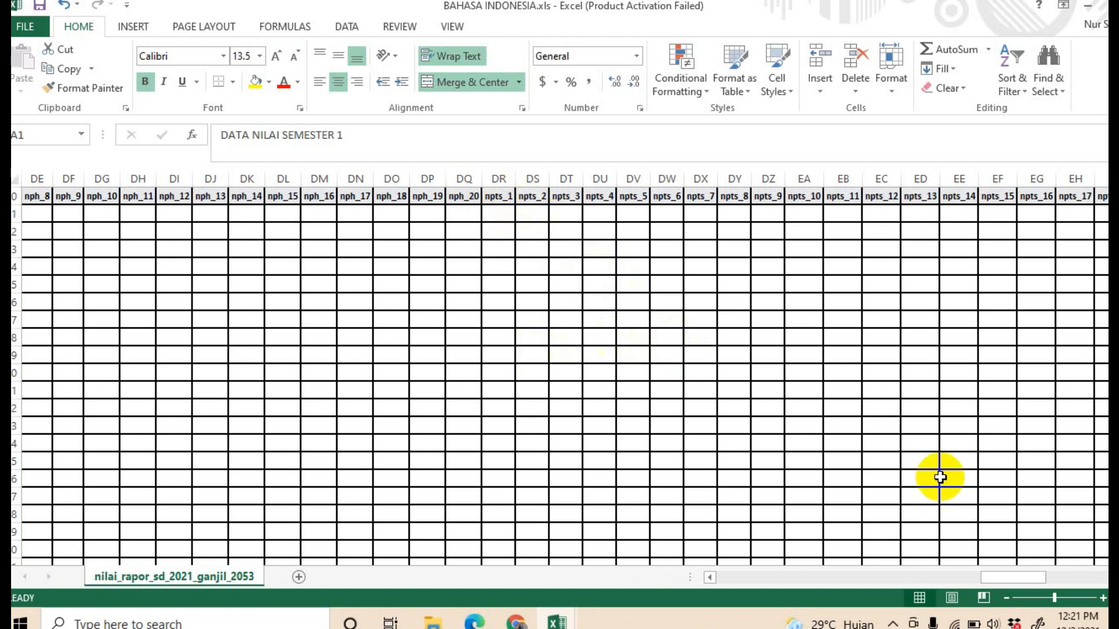
left_click_drag(1017, 575, 1033, 573)
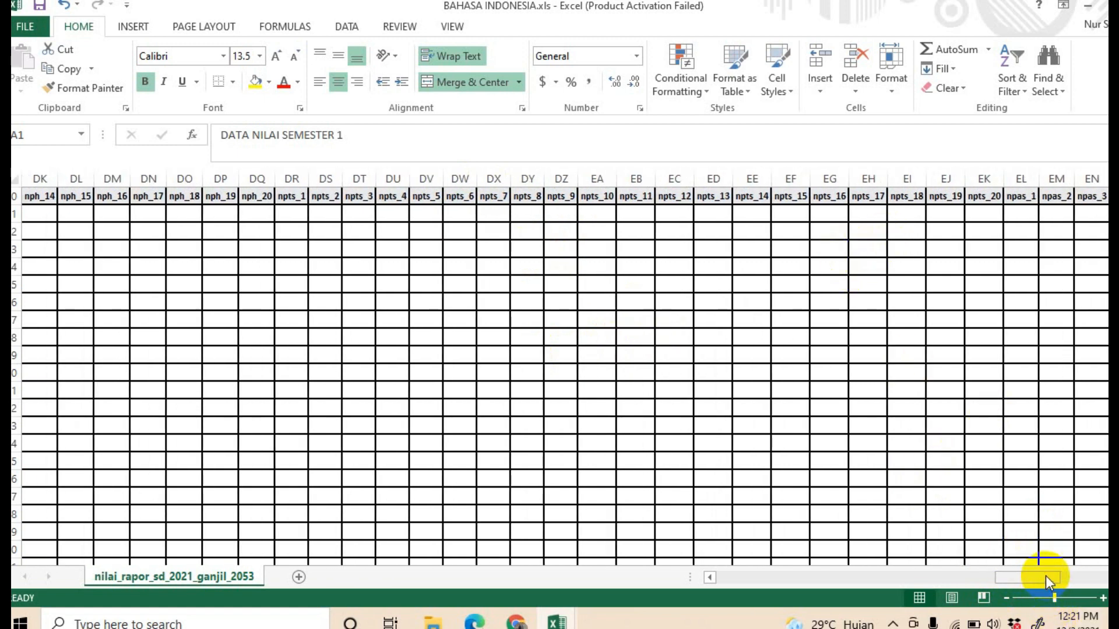
left_click_drag(1047, 581, 1069, 573)
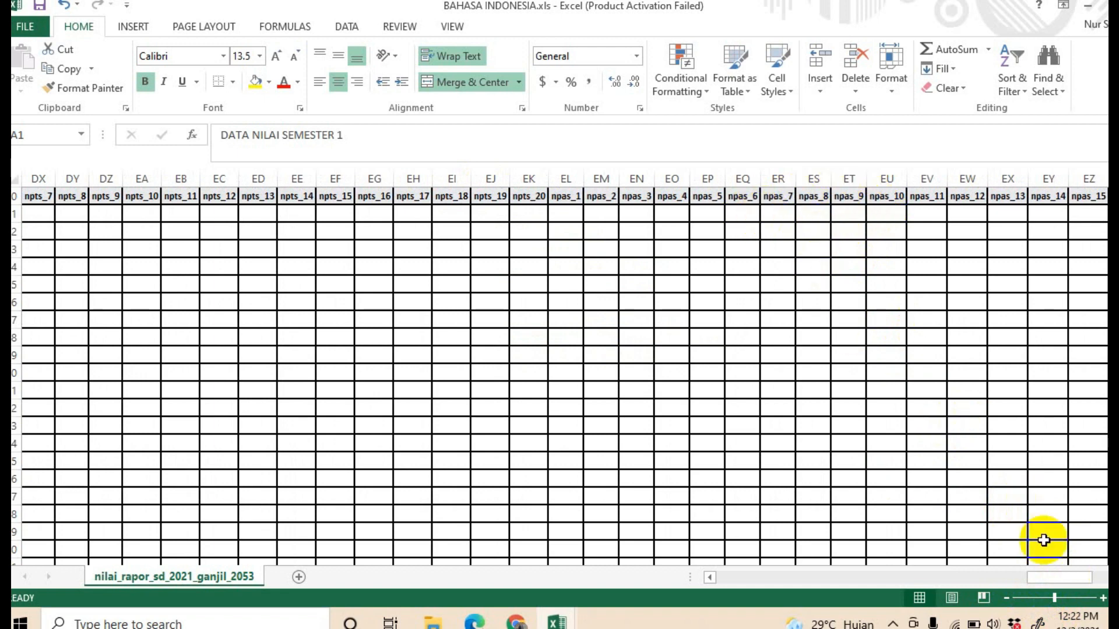
left_click_drag(1051, 572, 1021, 577)
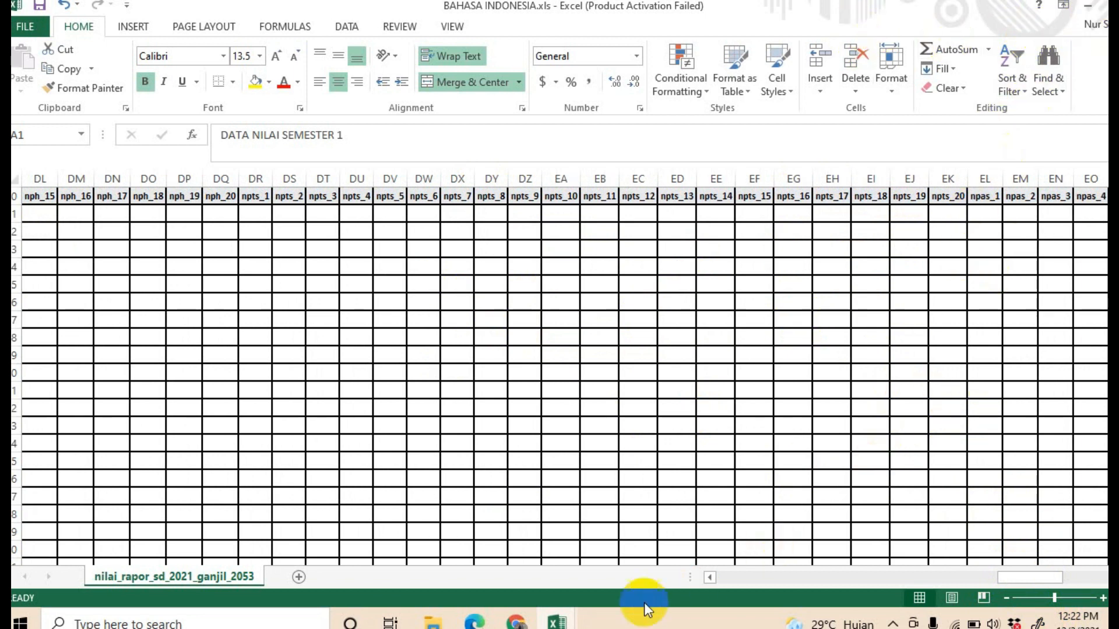
Step: Return to the browser and open the Updown Nilai section for Bahasa Indonesia
left_click(515, 622)
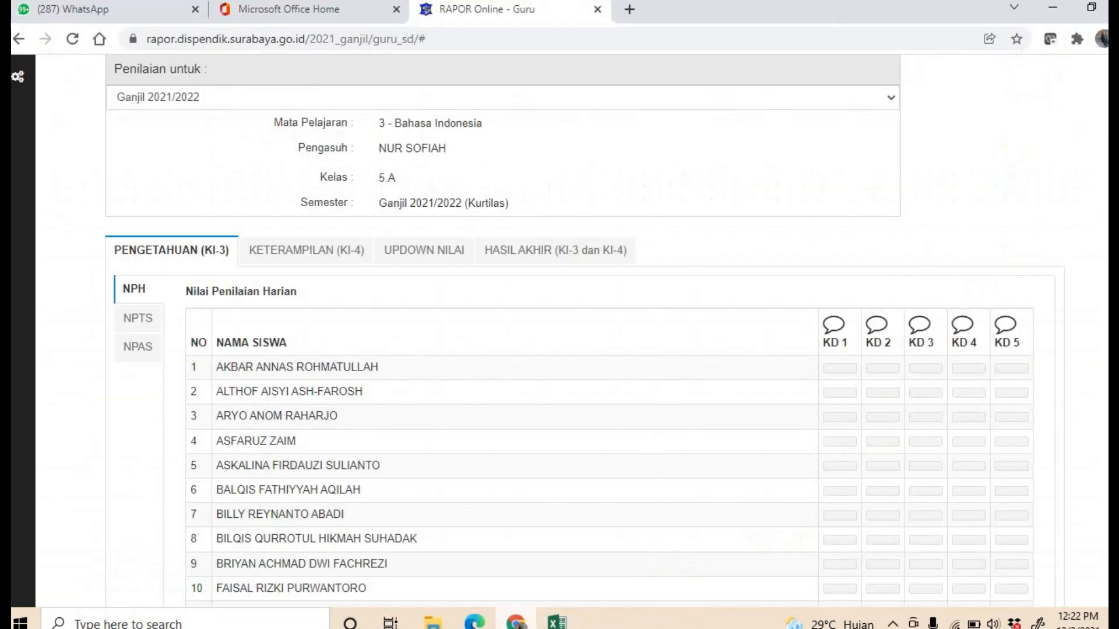
left_click(401, 248)
scroll(432, 379, "down", 3)
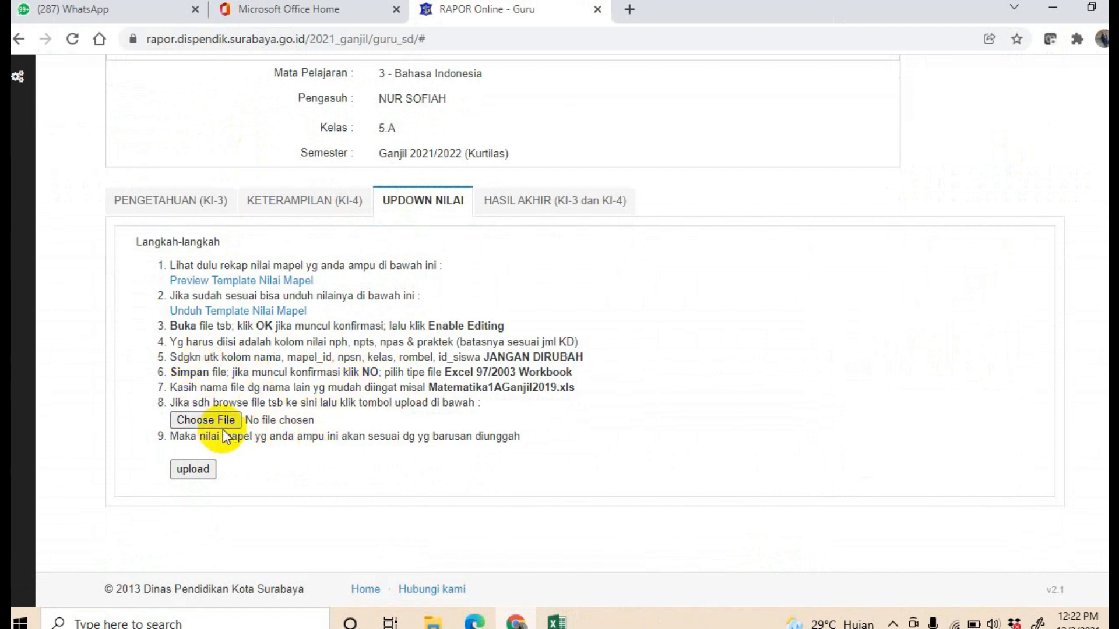
left_click(200, 421)
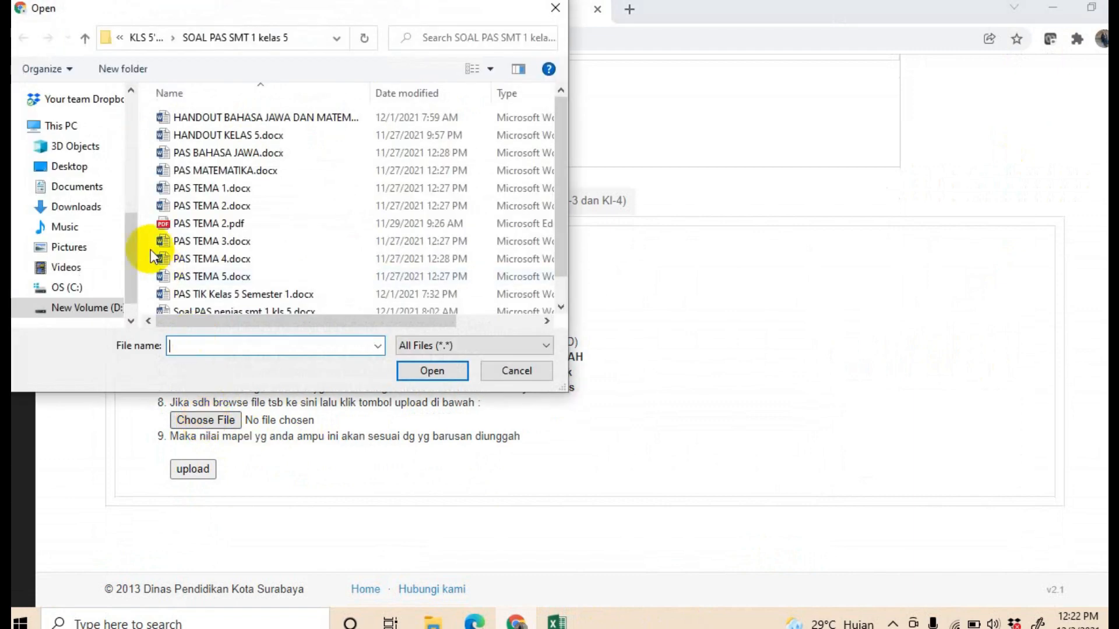
left_click(98, 310)
scroll(235, 257, "down", 2)
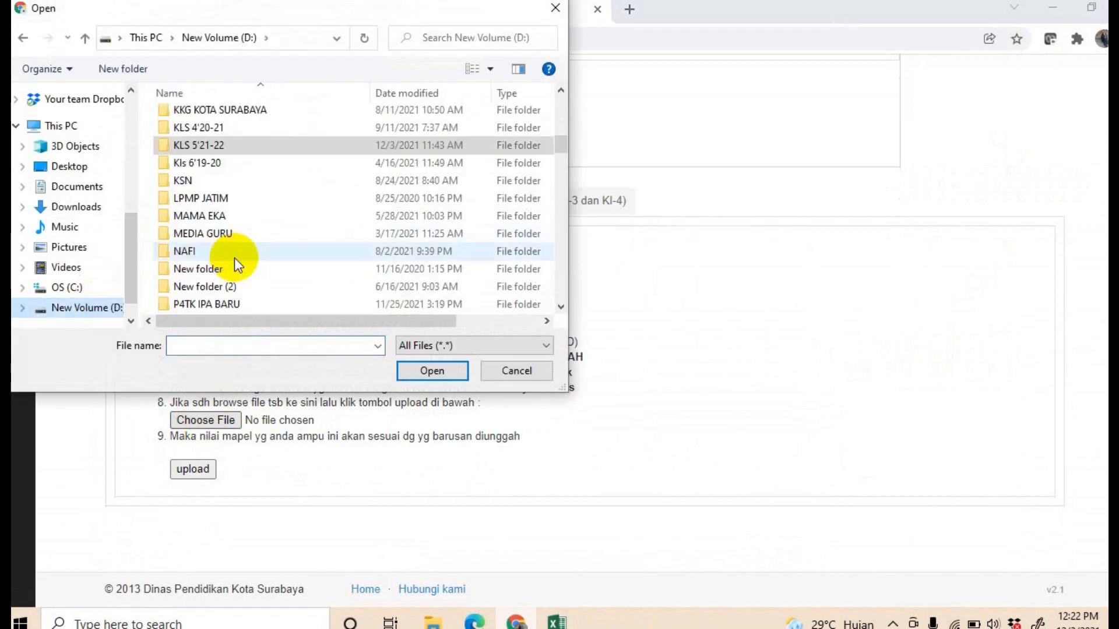
left_click(177, 148)
double_click(177, 148)
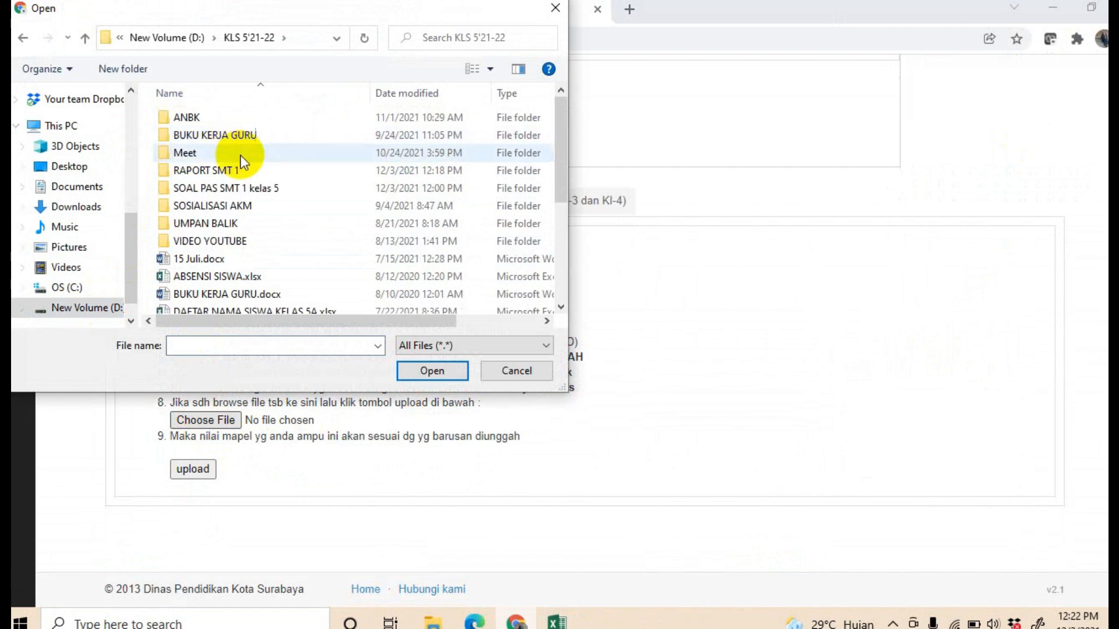
left_click(249, 169)
double_click(250, 169)
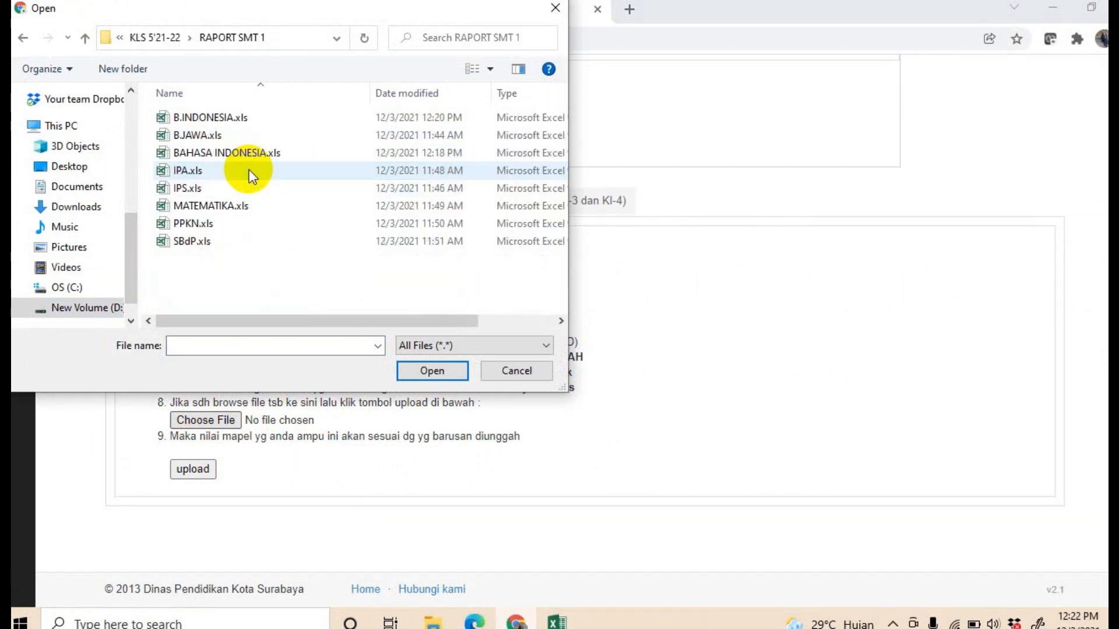
left_click(222, 119)
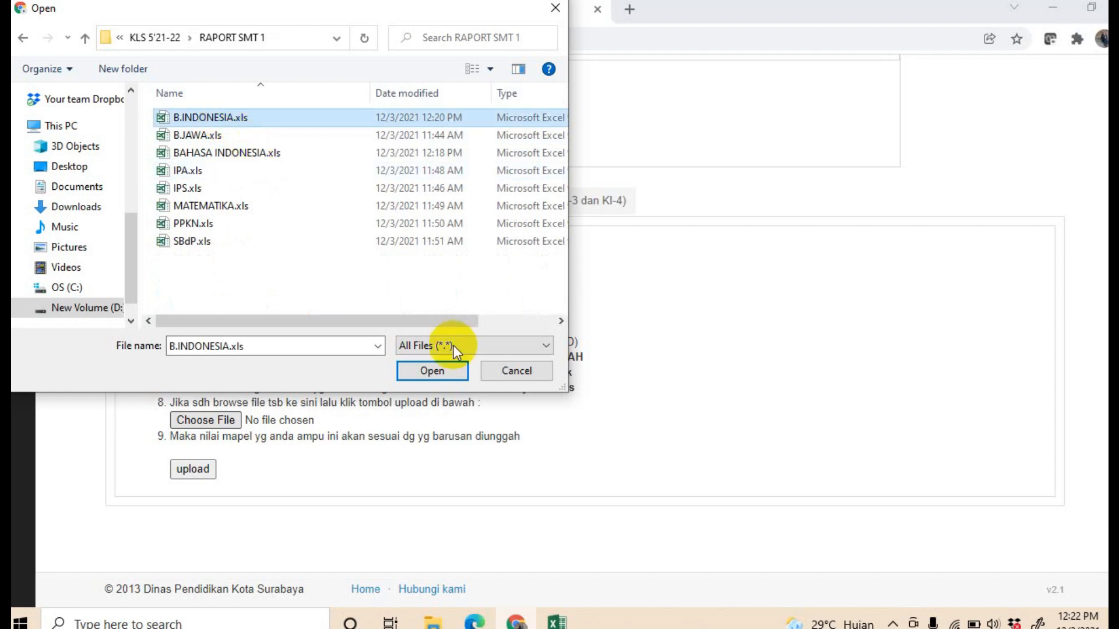
left_click(517, 373)
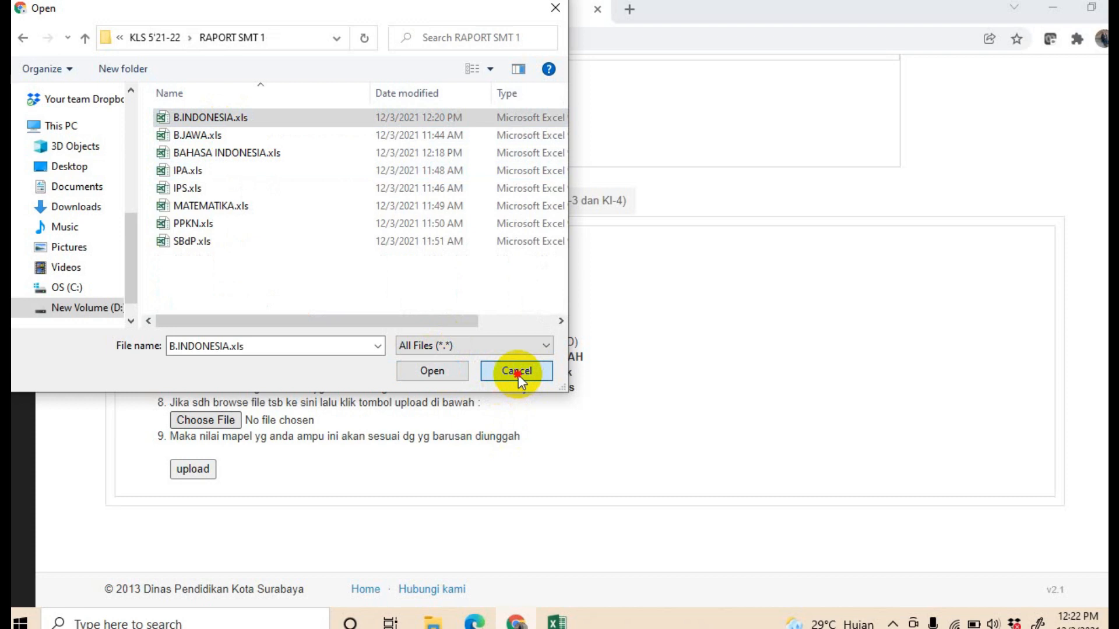